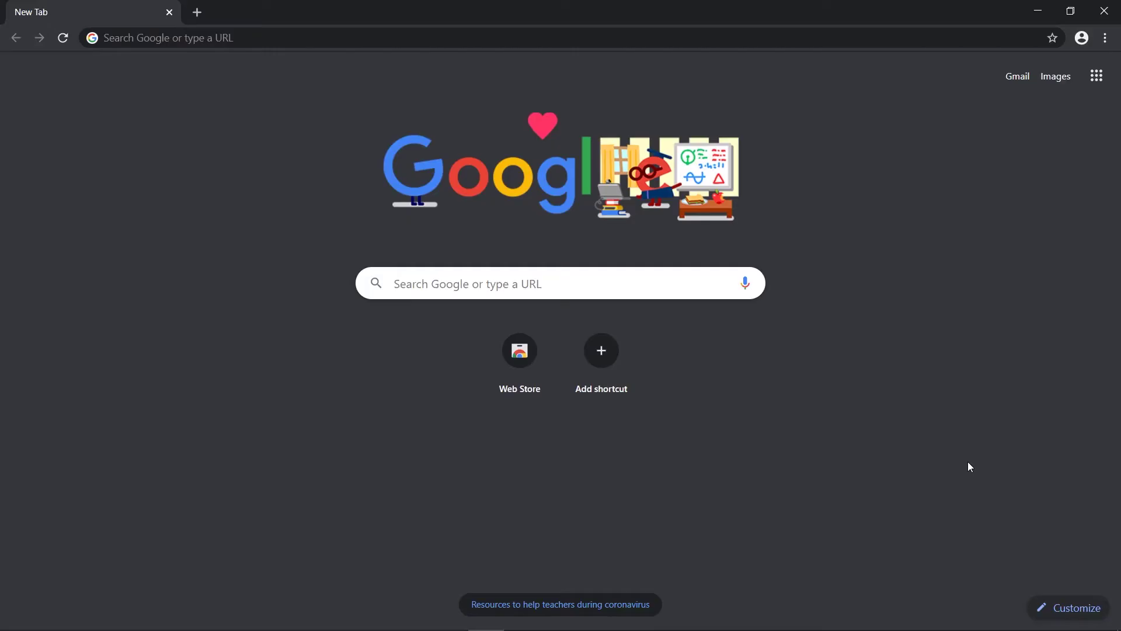
Open Wikipedia in a new tab by searching Google for 'wikipedia'
left_click(198, 13)
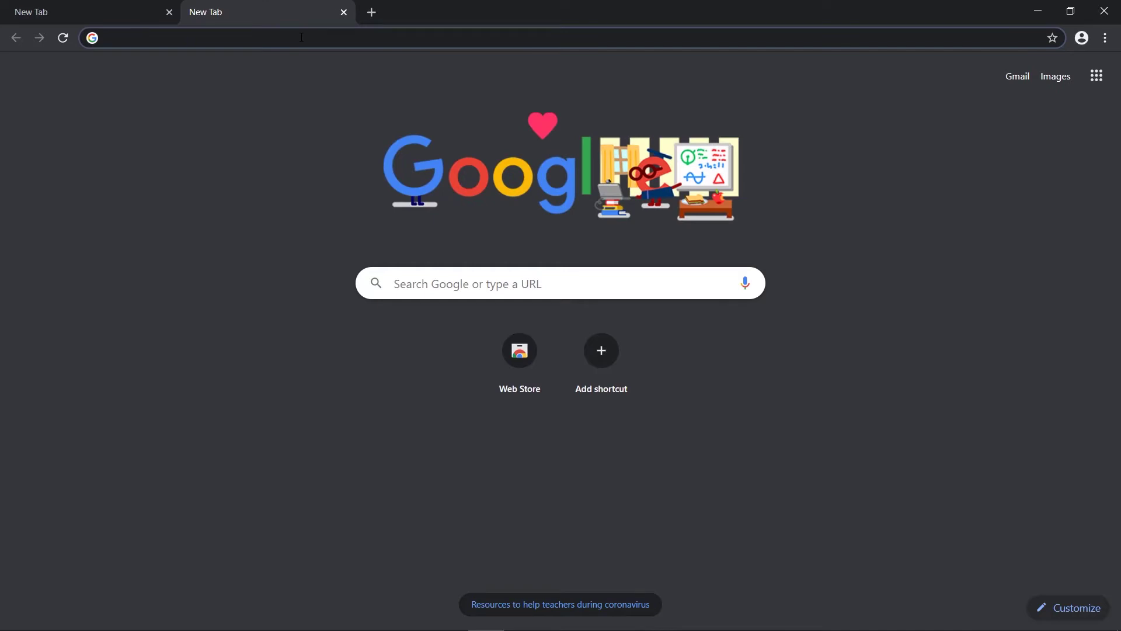
type("wikioedia")
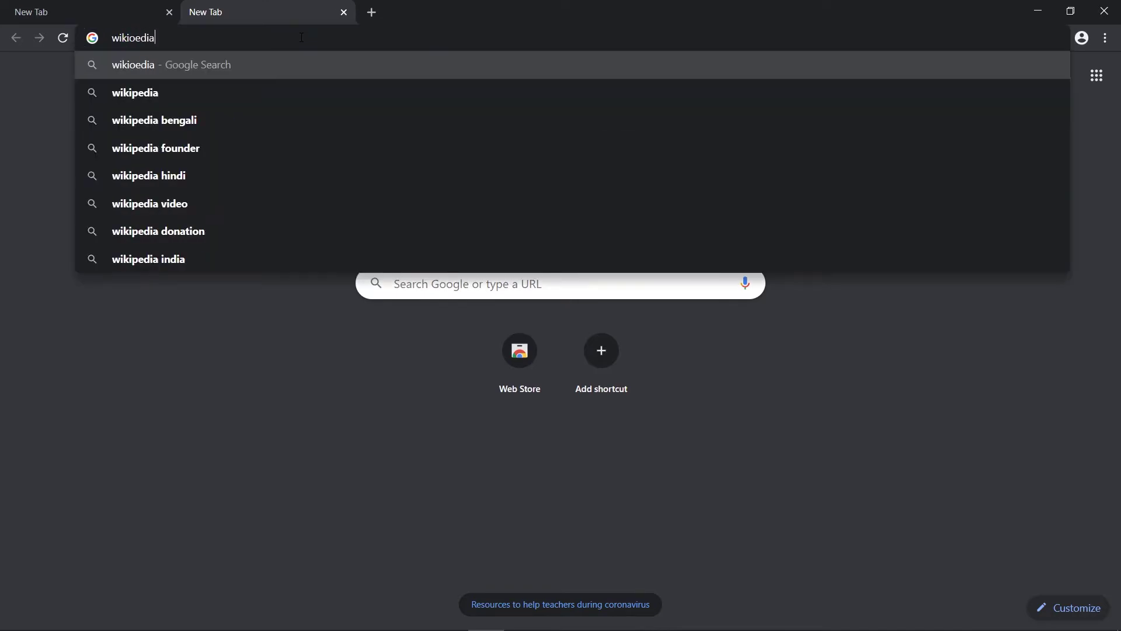
key("Down")
key("Return")
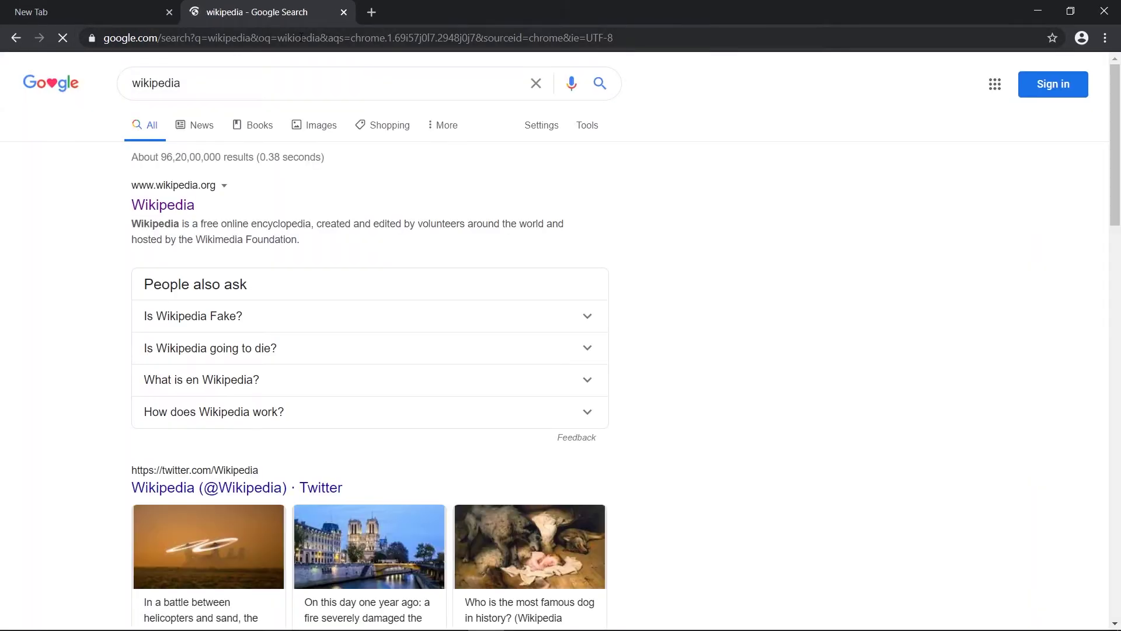
left_click(166, 204)
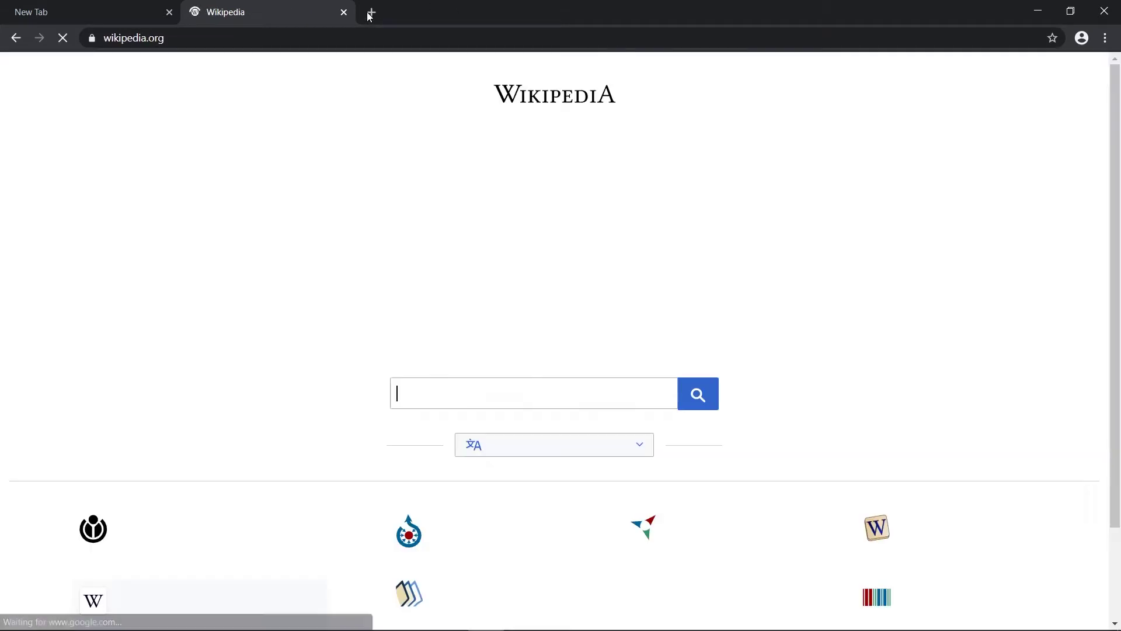
Open YouTube in another new tab through a Google search for 'youtube'
left_click(371, 12)
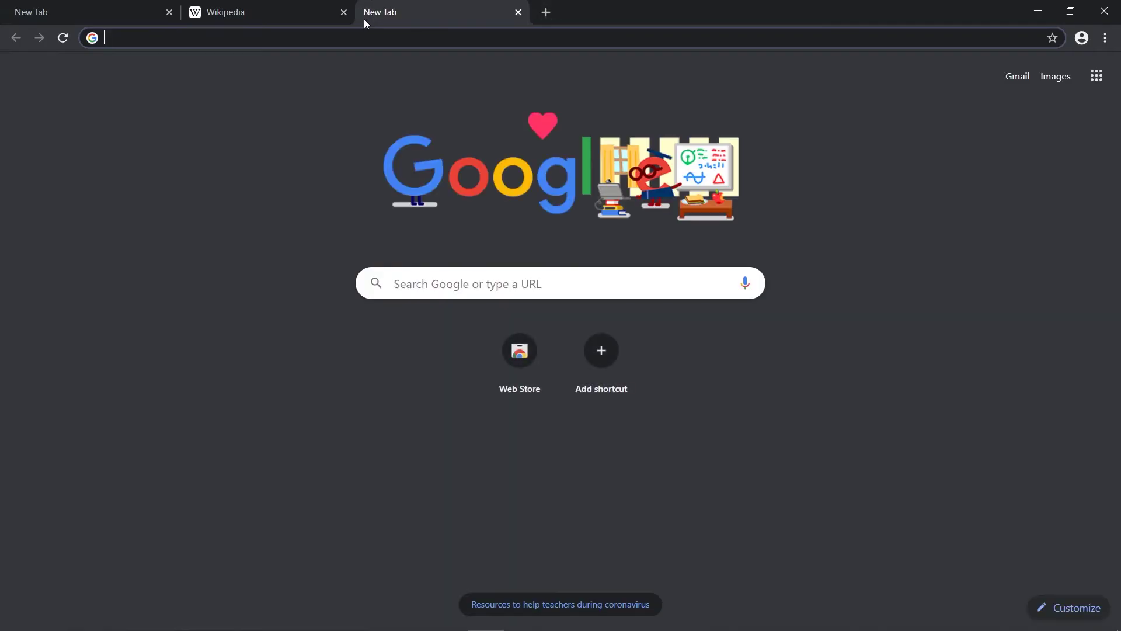
type("youtube")
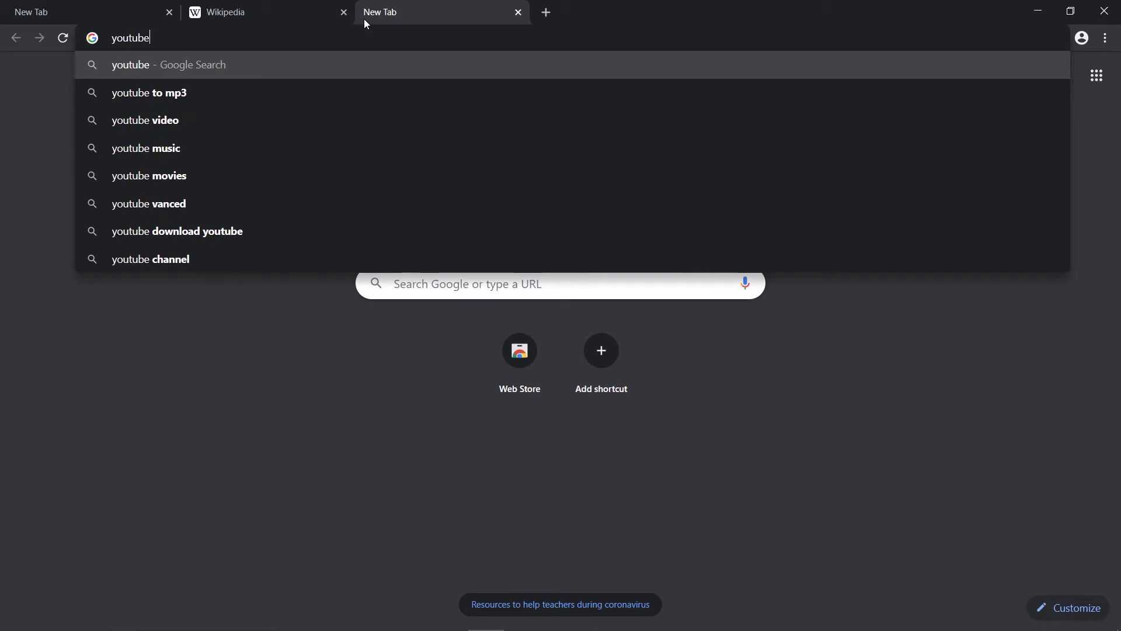
key("Return")
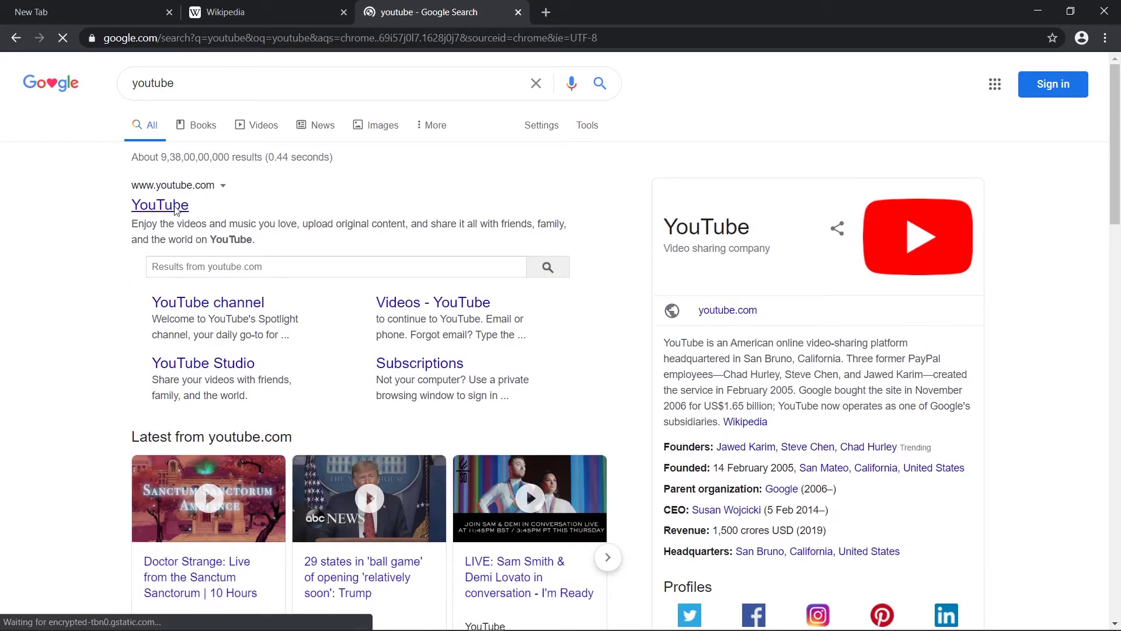
left_click(176, 207)
left_click(288, 7)
Check on the About Chrome settings page that the version is 81.0.4044.113
right_click(279, 20)
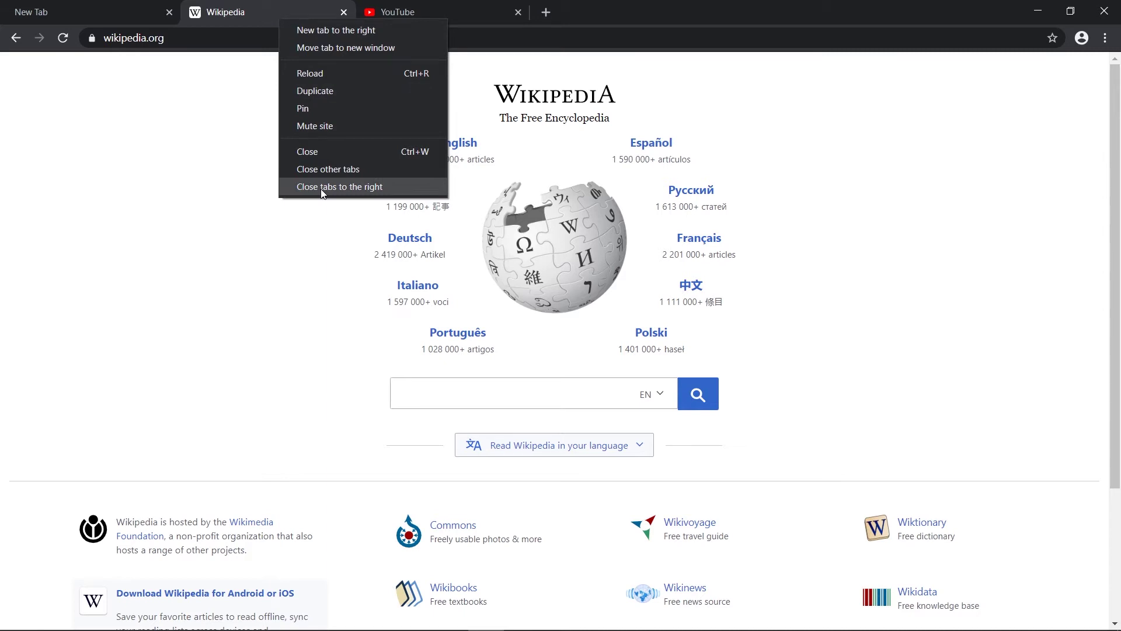
left_click(608, 5)
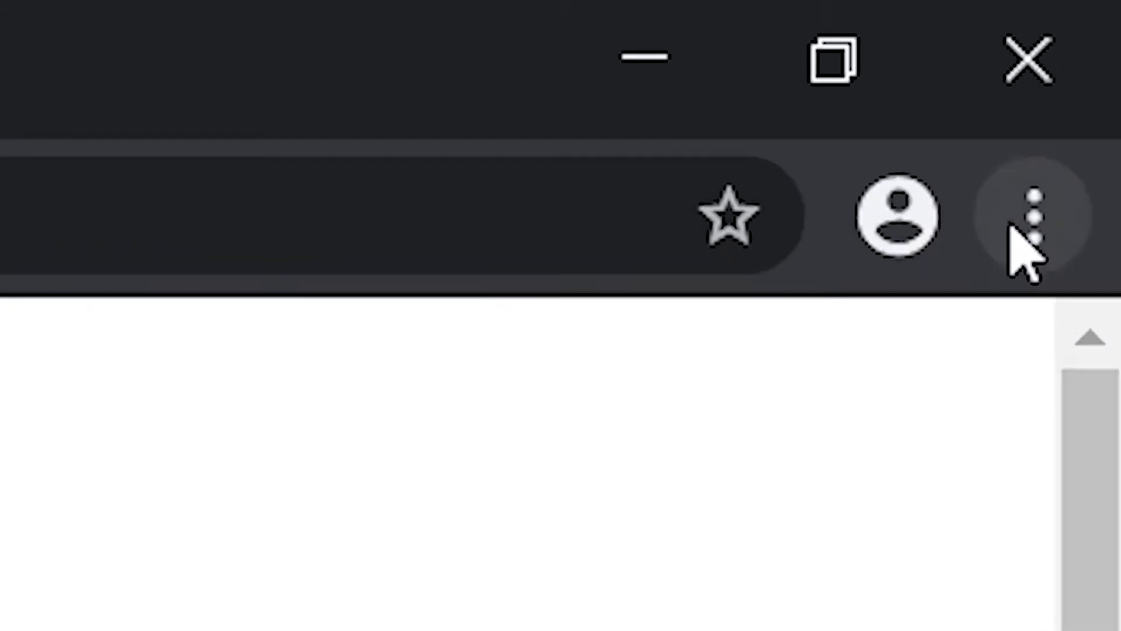
left_click(1106, 38)
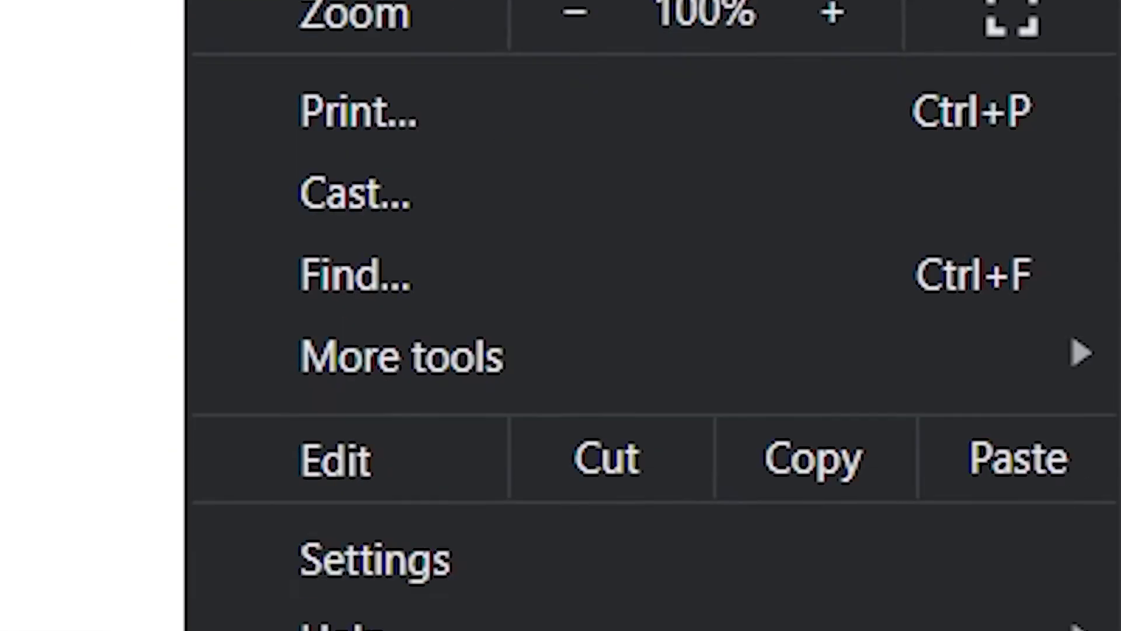
left_click(491, 567)
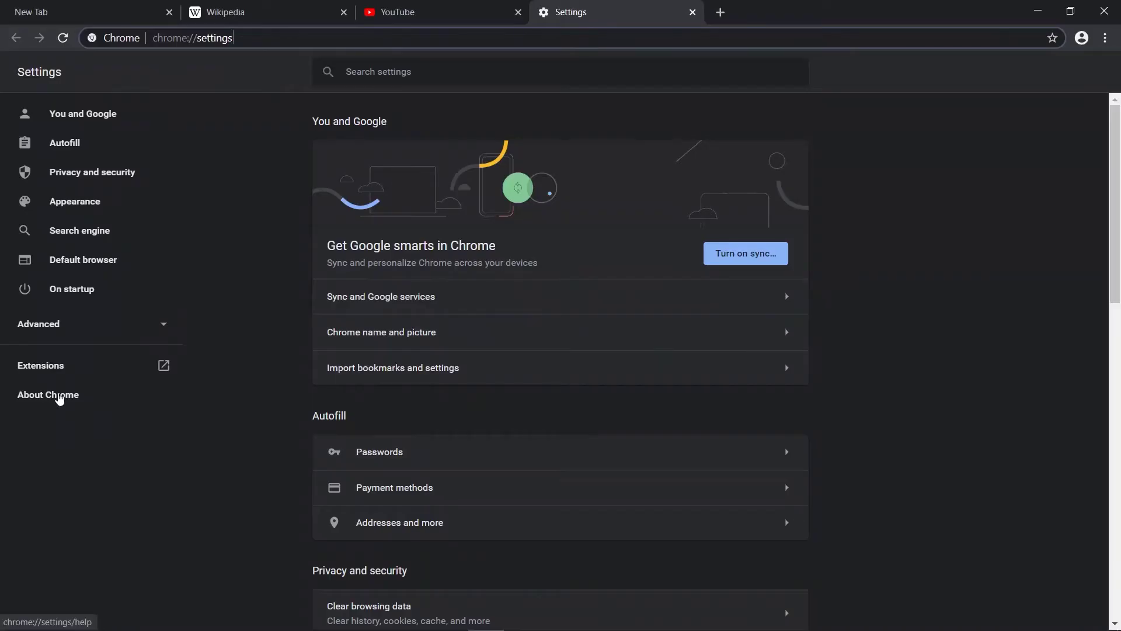
left_click(59, 397)
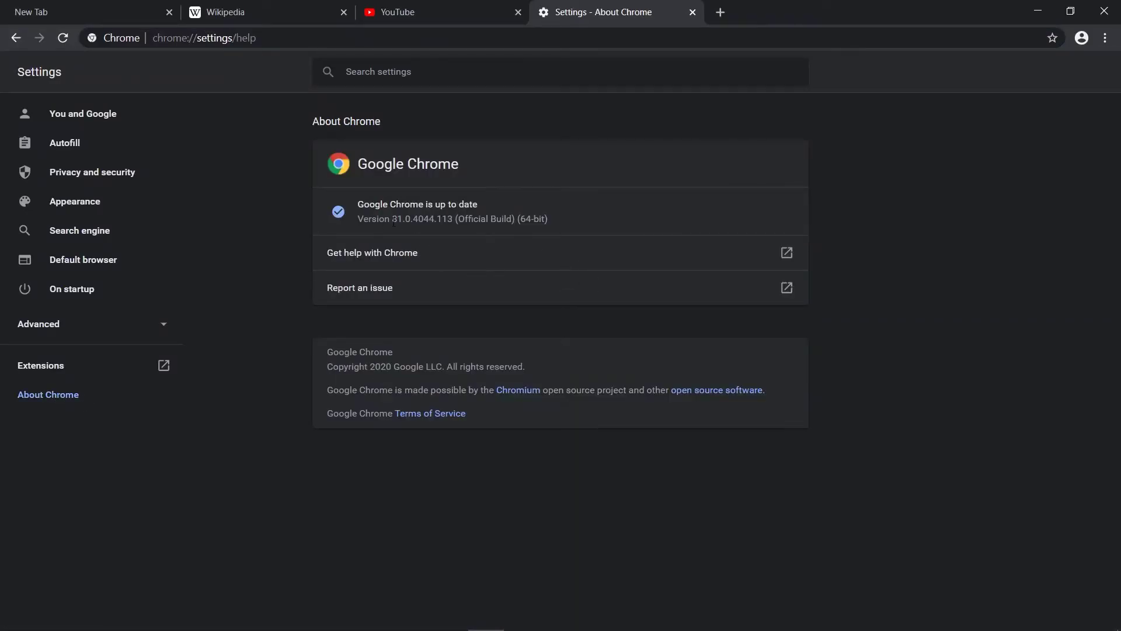
left_click_drag(391, 221, 459, 220)
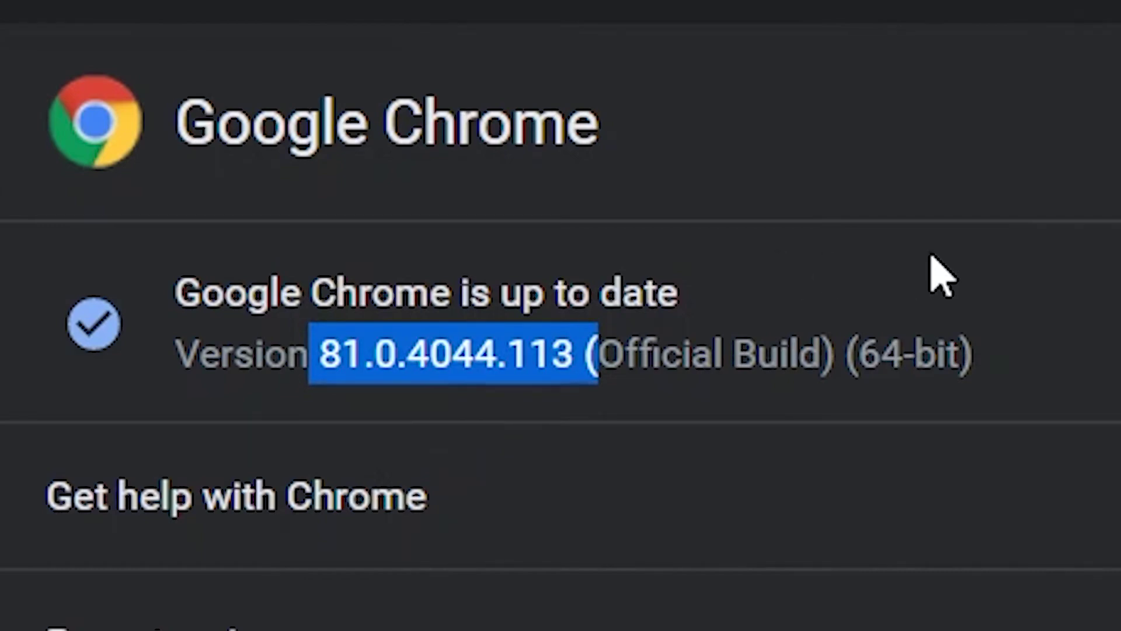
left_click(996, 300)
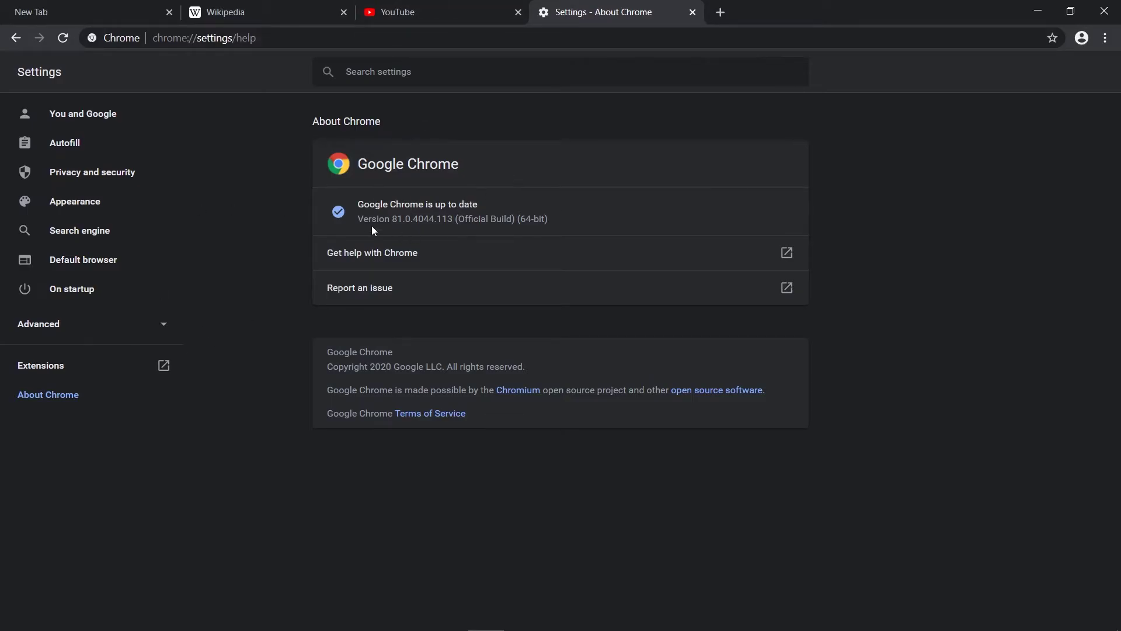
left_click(264, 39)
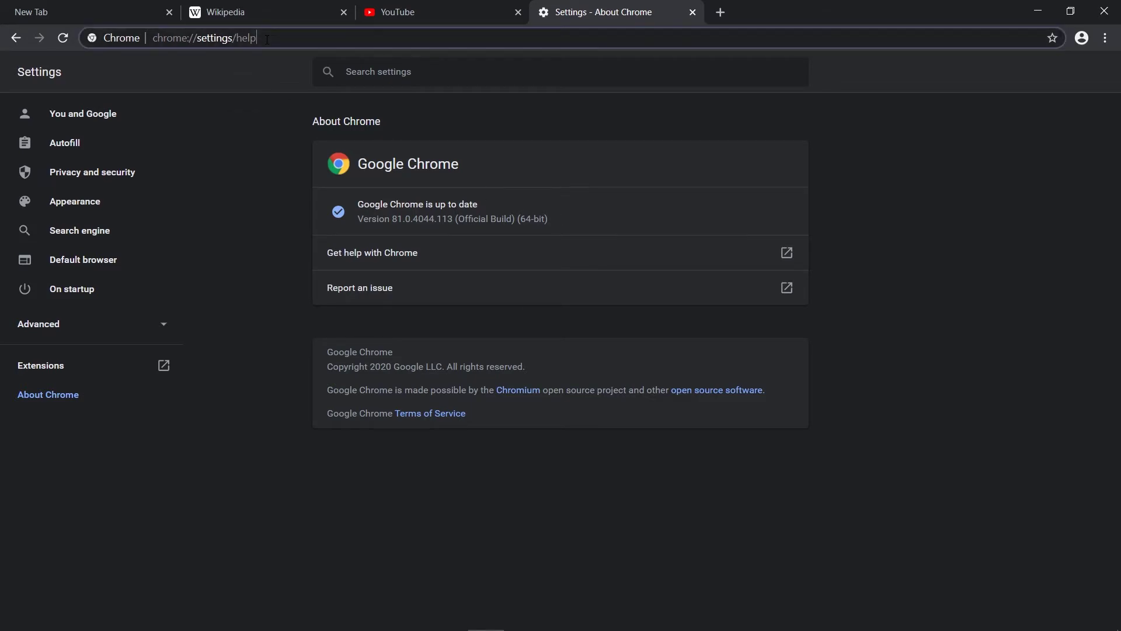
Set the Tab Groups flag to Enabled in chrome://flags and relaunch Chrome
key("ctrl+shift+Left")
key("ctrl+shift+Left")
type("flags")
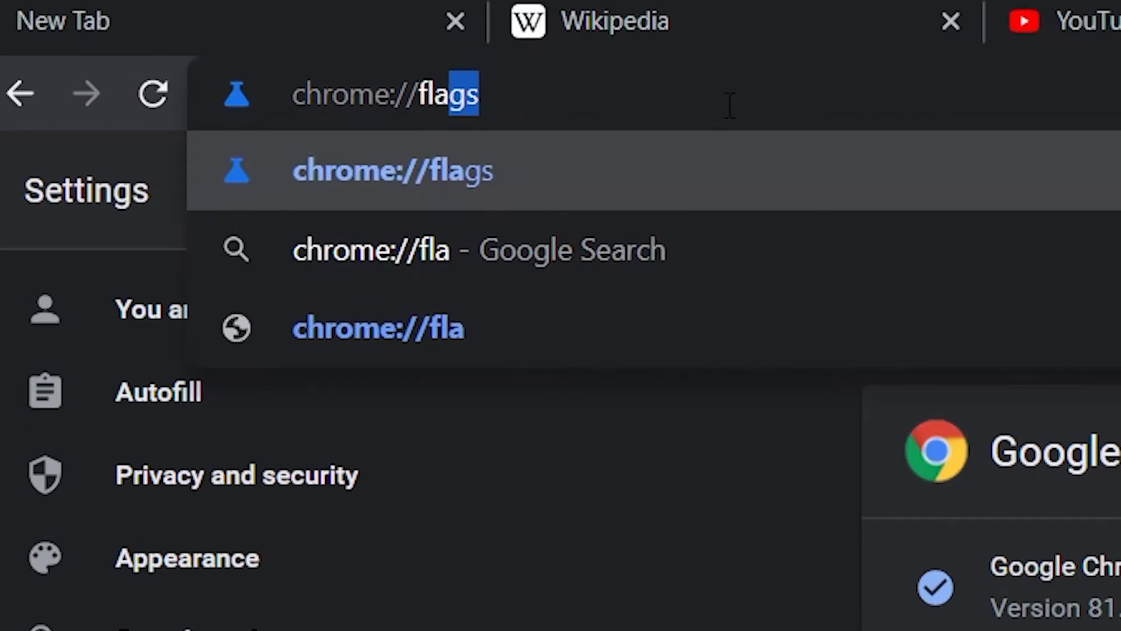
key("Return")
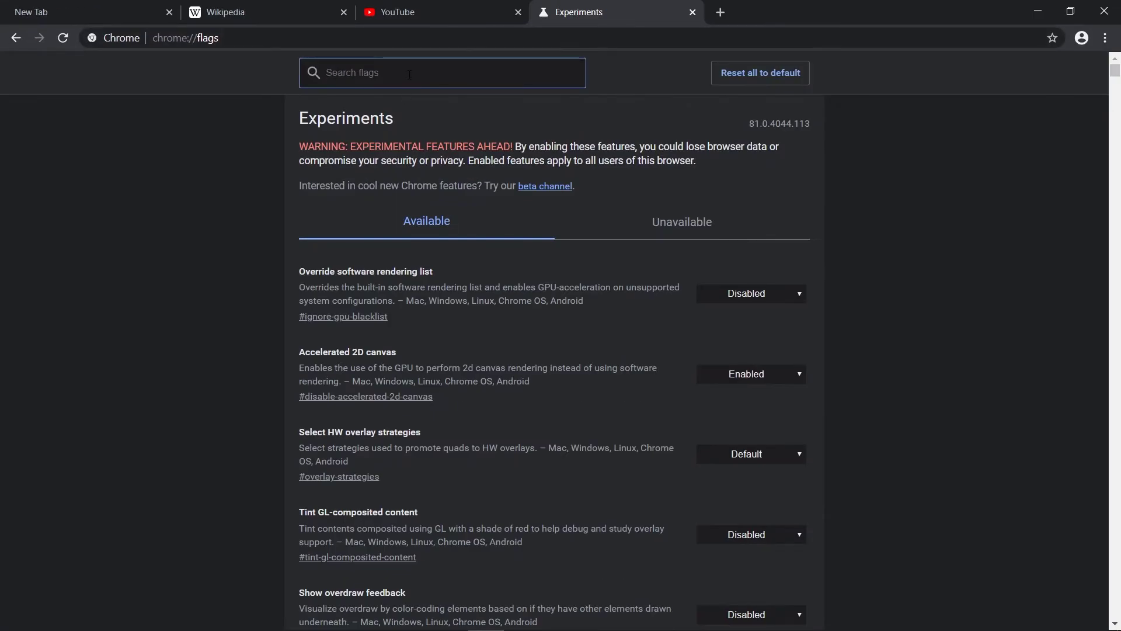
type("tab")
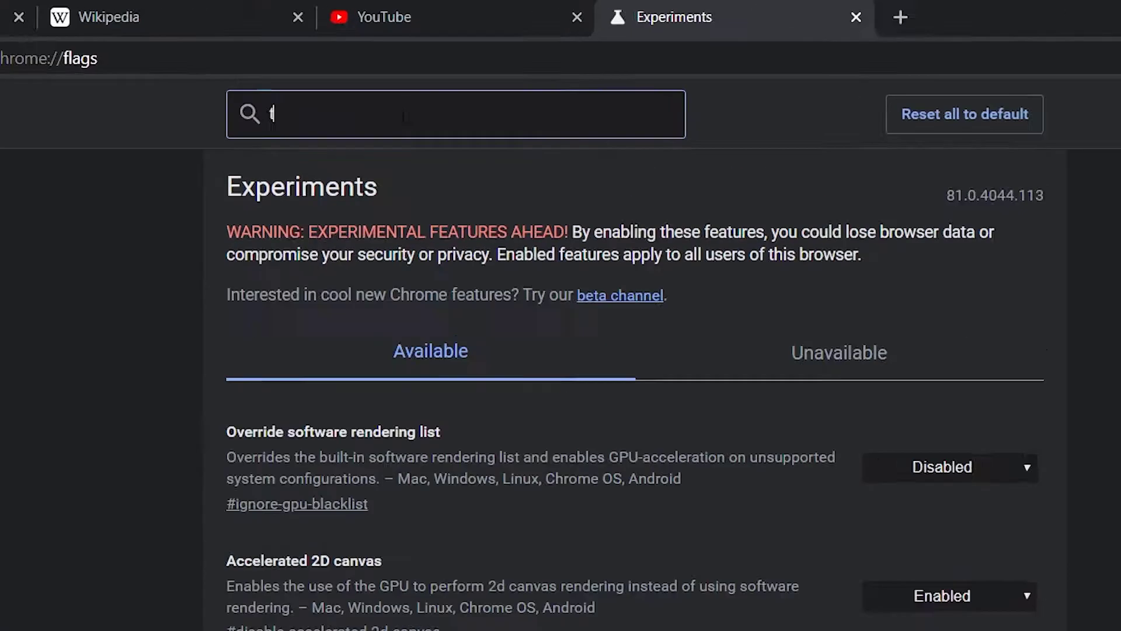
type(" groups")
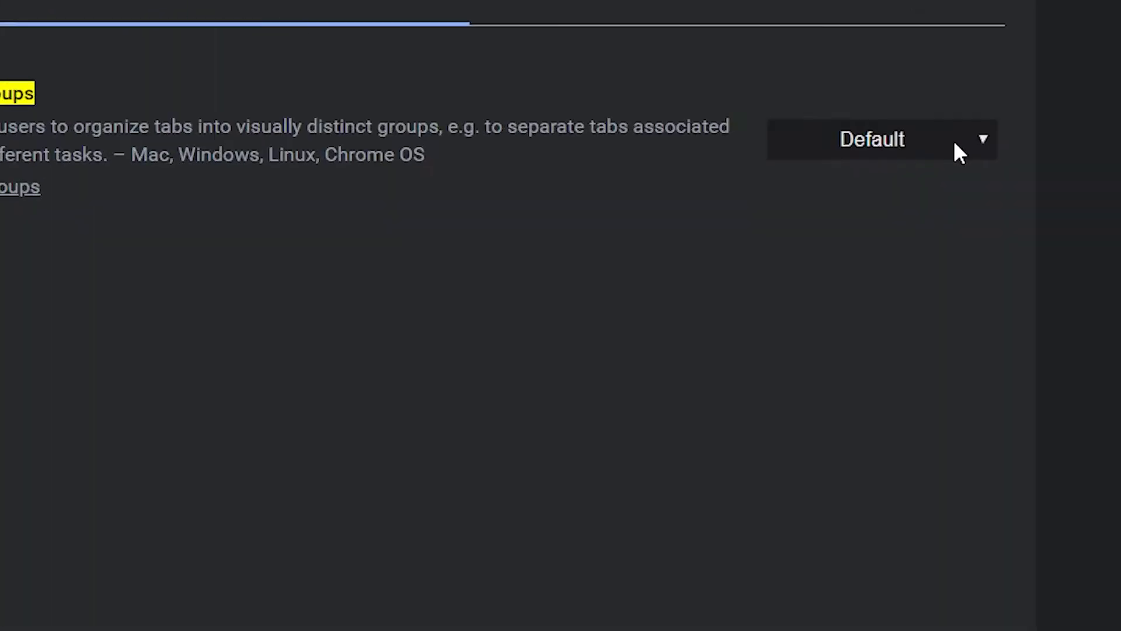
left_click(786, 232)
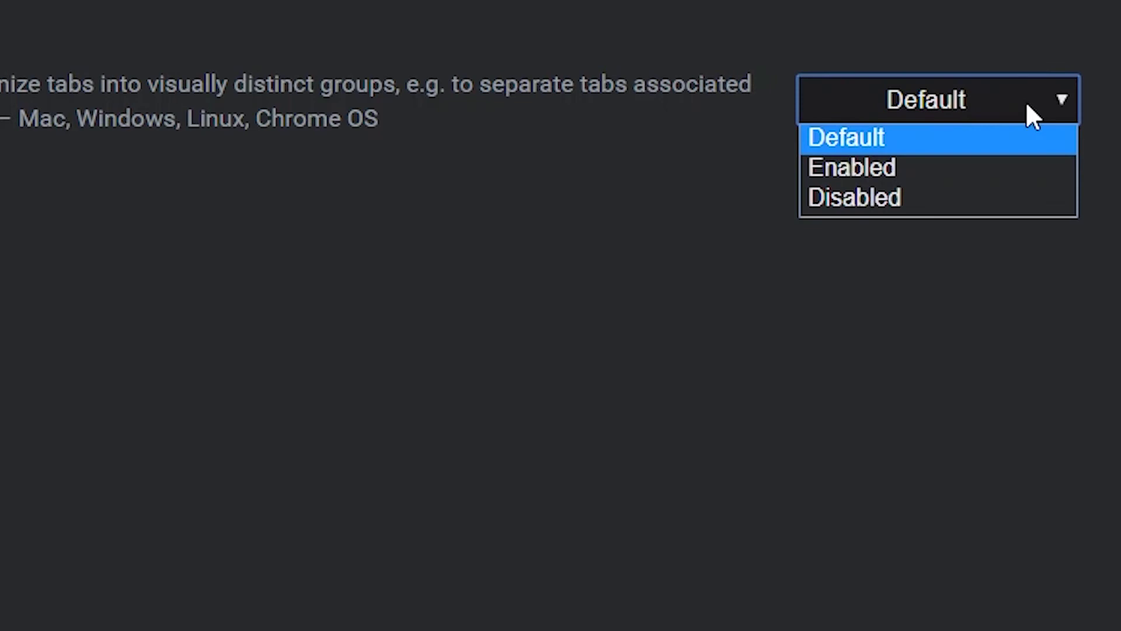
left_click(935, 178)
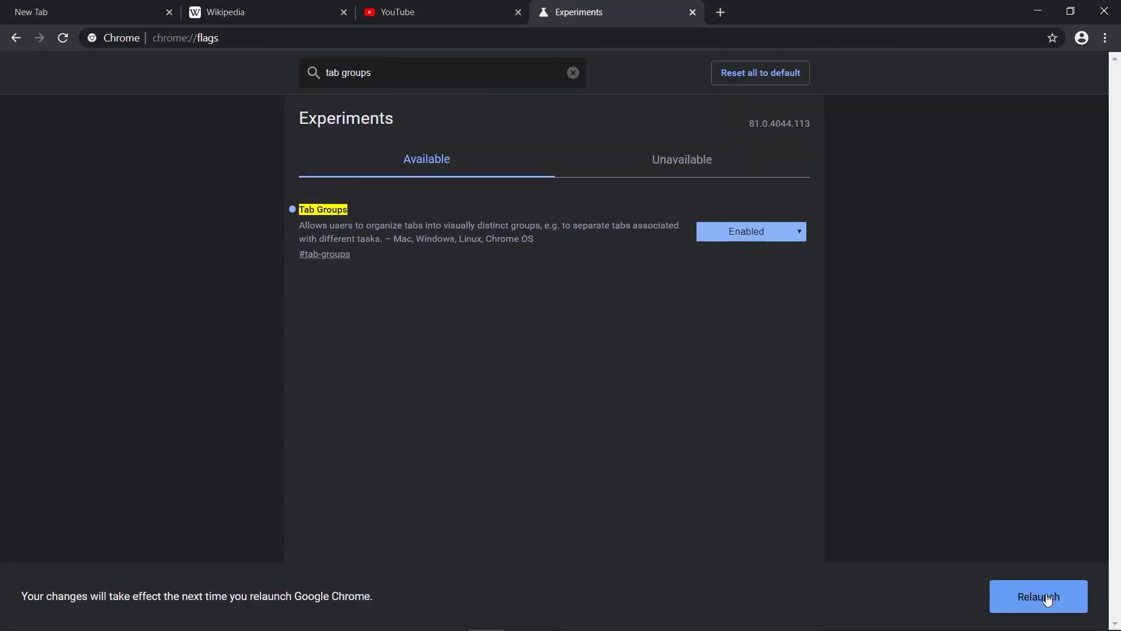
left_click(1046, 597)
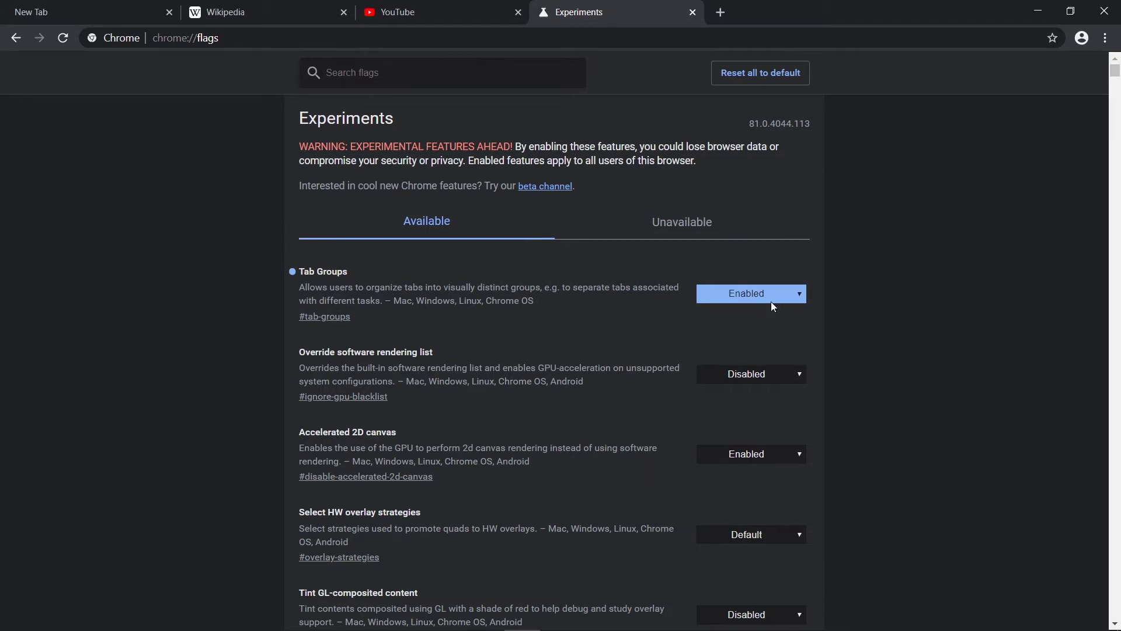
left_click(280, 12)
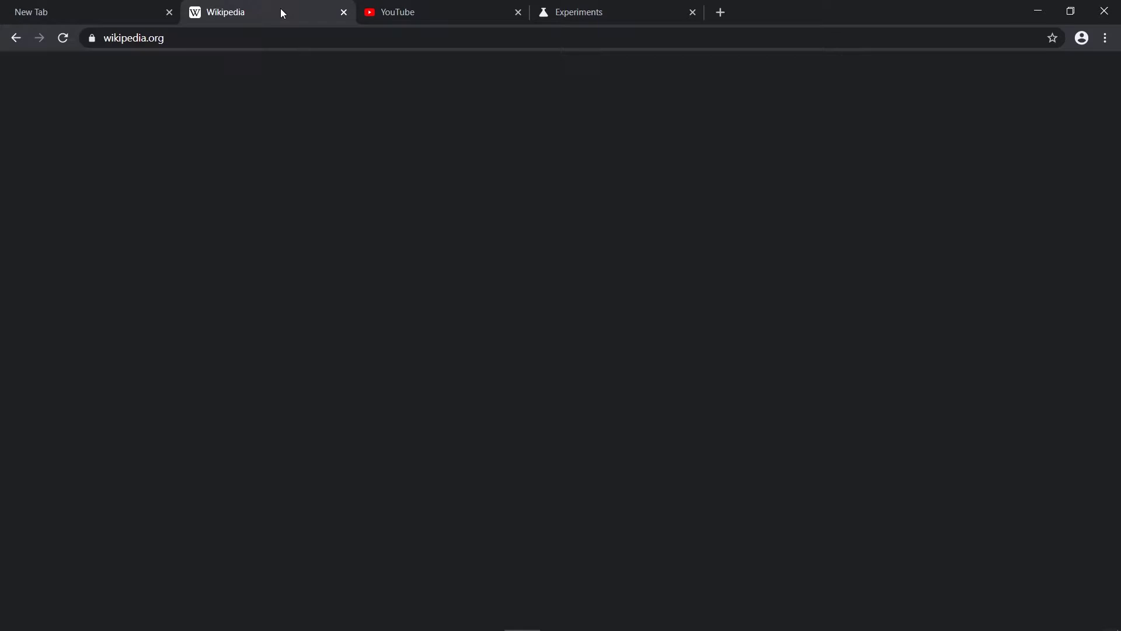
Put the Wikipedia tab into a new tab group coloured salmon-red
right_click(265, 13)
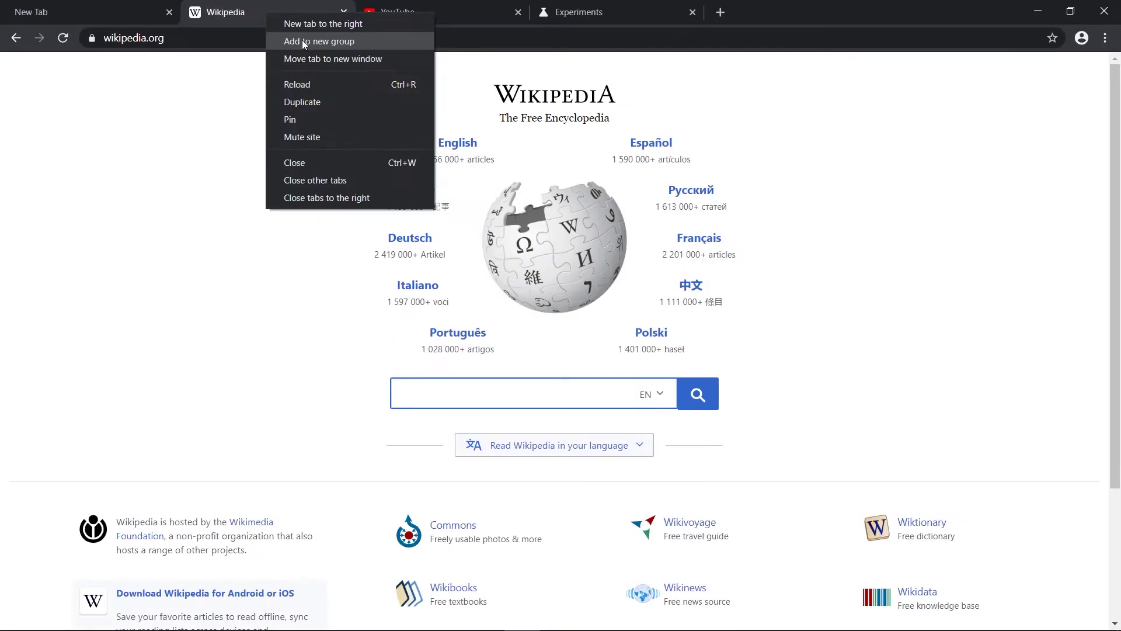
left_click(315, 134)
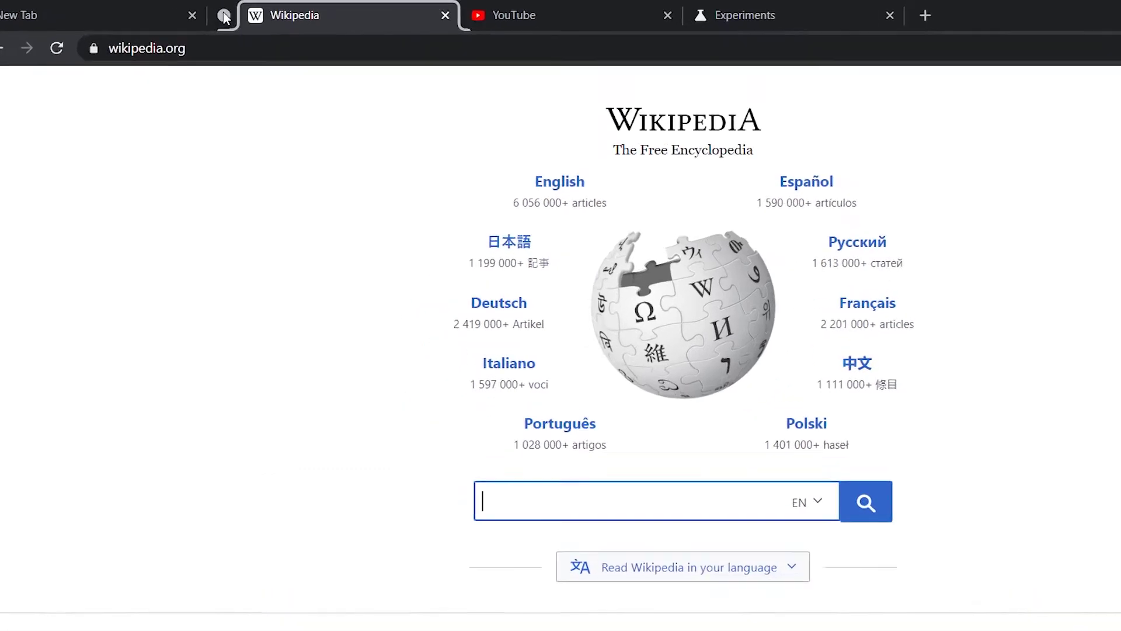
left_click(193, 12)
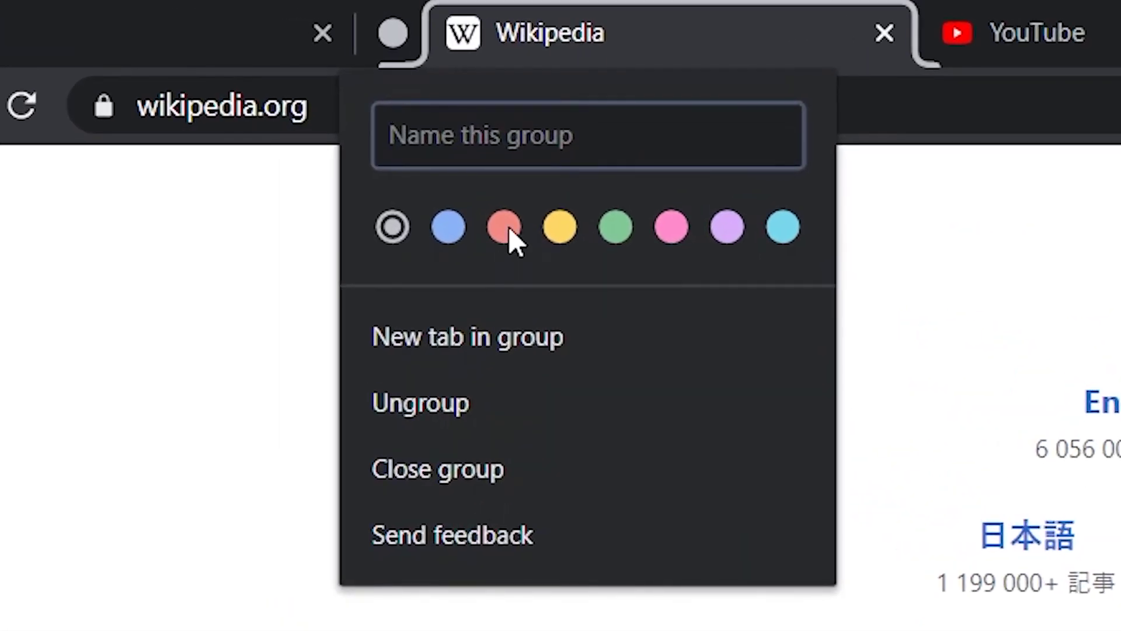
left_click(445, 195)
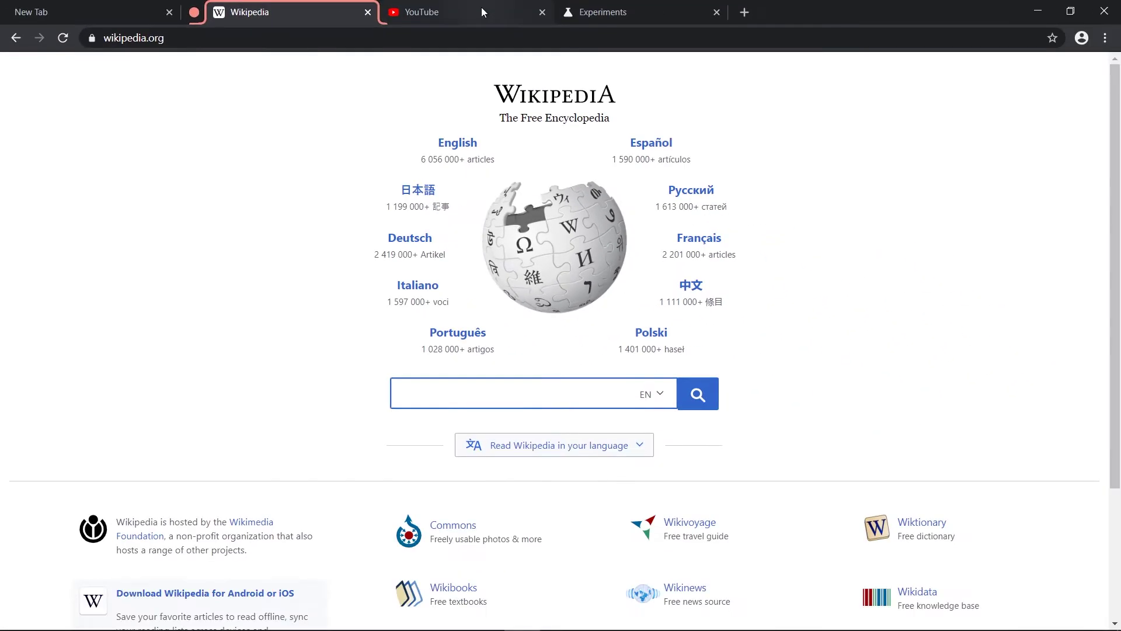
Add the YouTube tab to the red Wikipedia group
left_click(1034, 13)
right_click(482, 8)
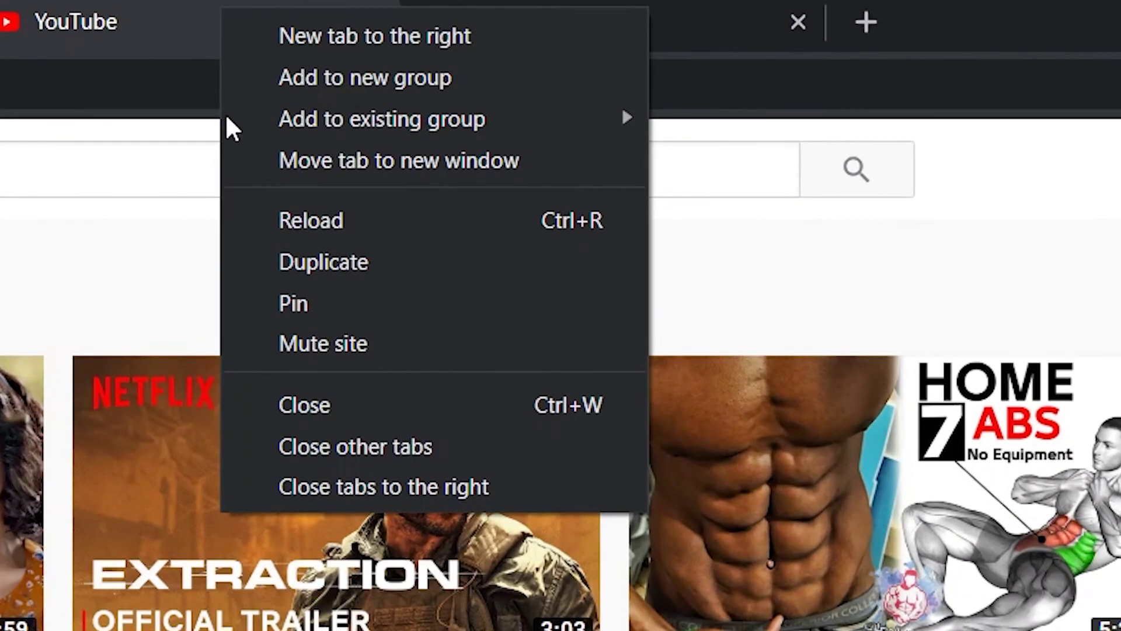
mouse_move(550, 52)
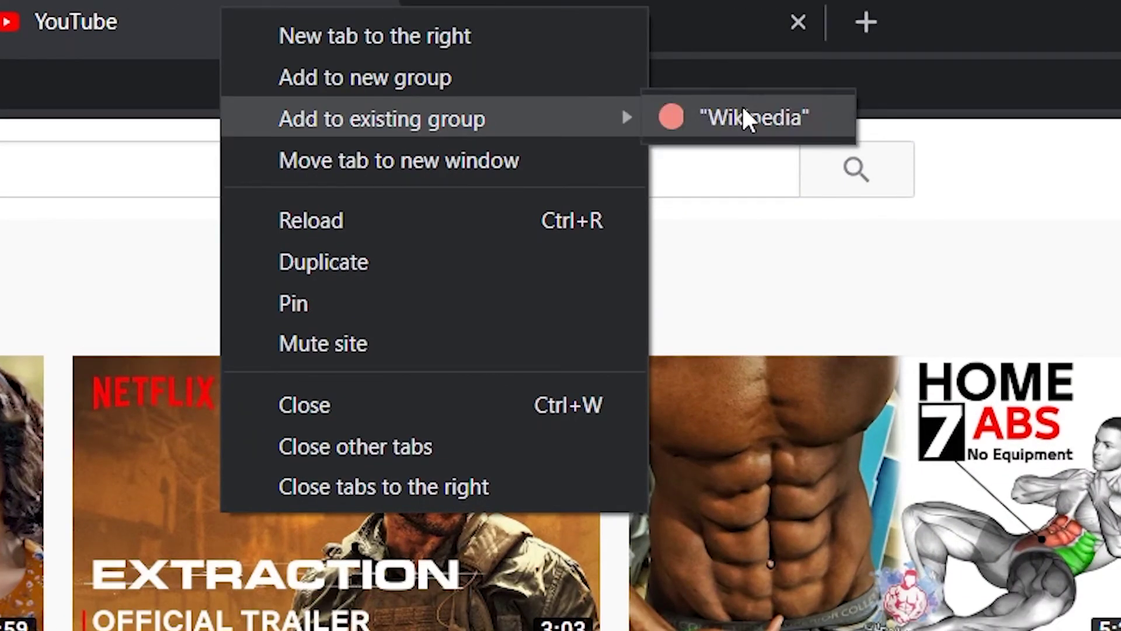
left_click(746, 117)
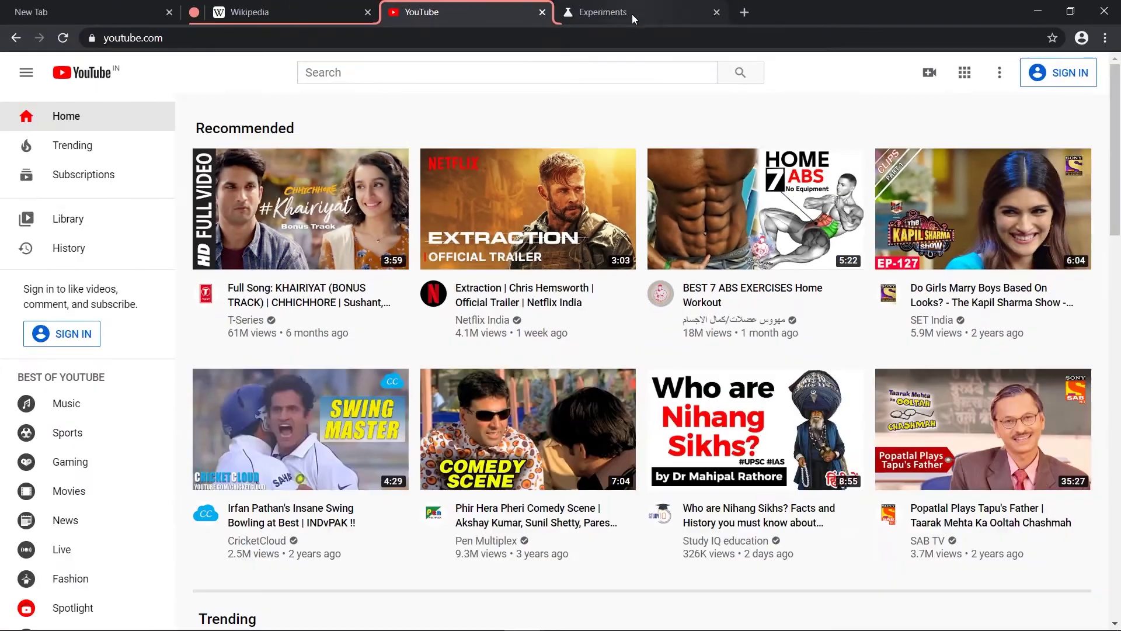
left_click(596, 25)
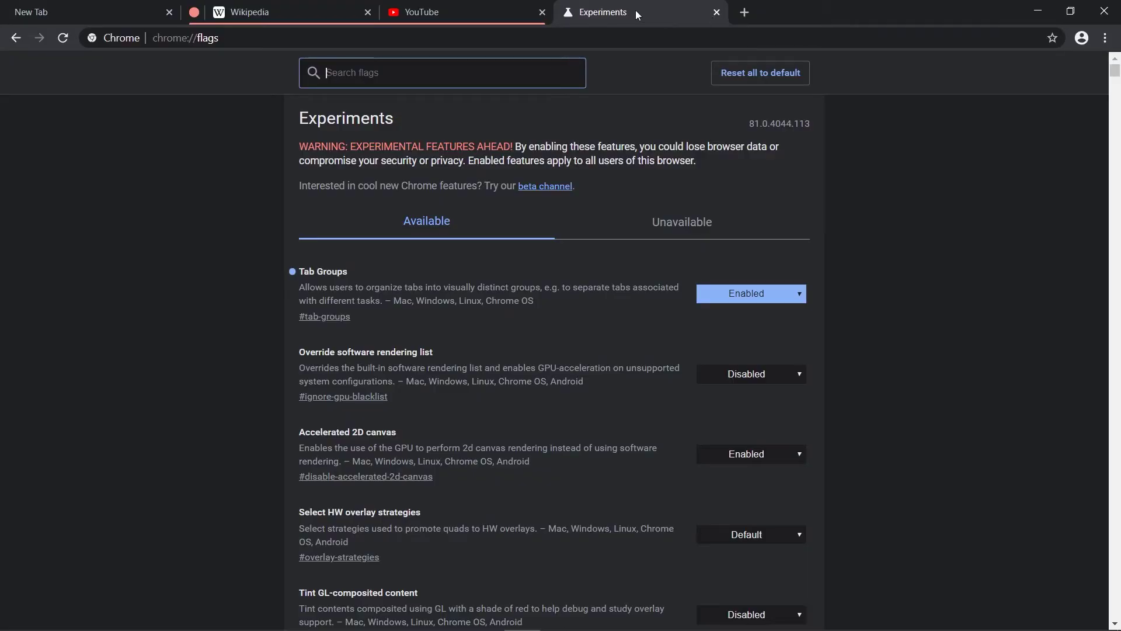
Put the Experiments tab into a new blue tab group
right_click(635, 11)
left_click(706, 38)
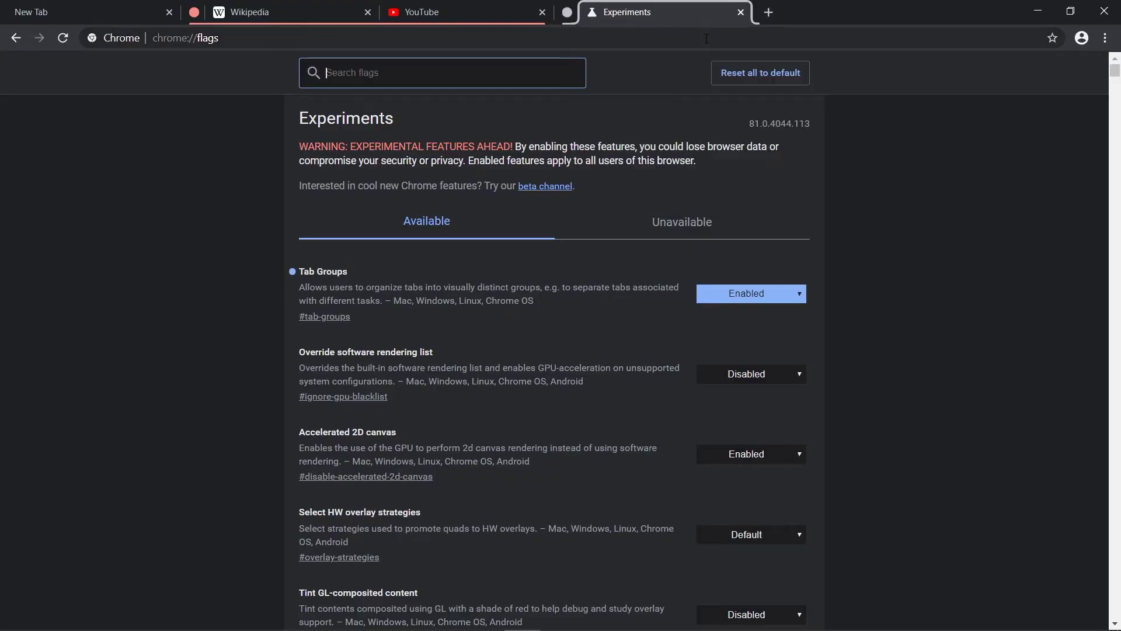
left_click(563, 17)
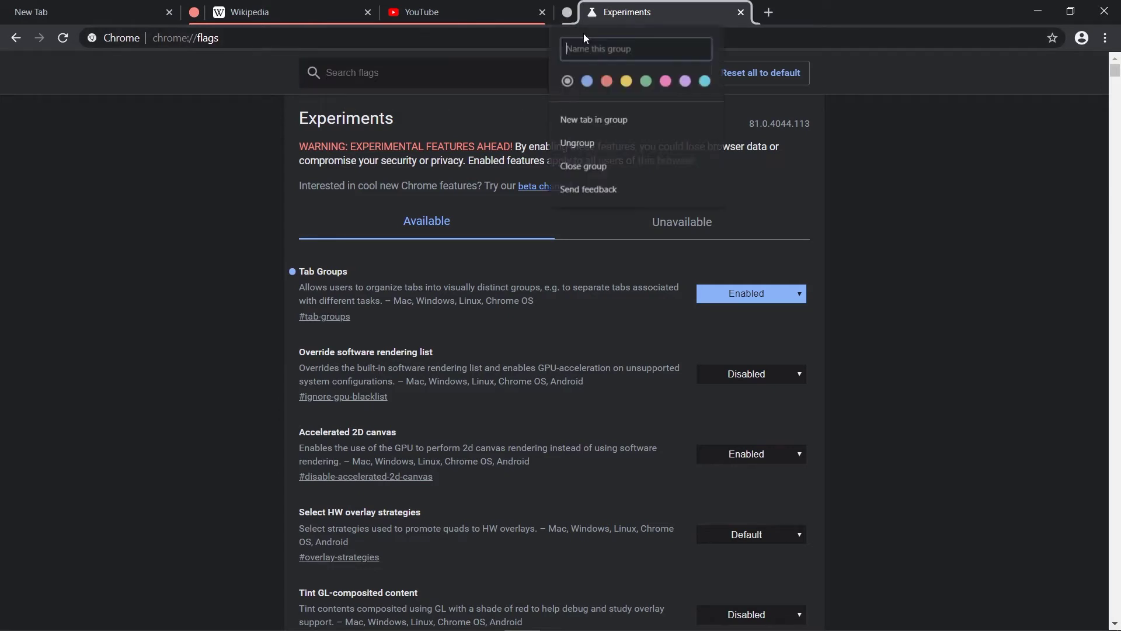
left_click(587, 81)
Search 'google' in a new tab, add it to the blue group, and open another blank tab
left_click(768, 12)
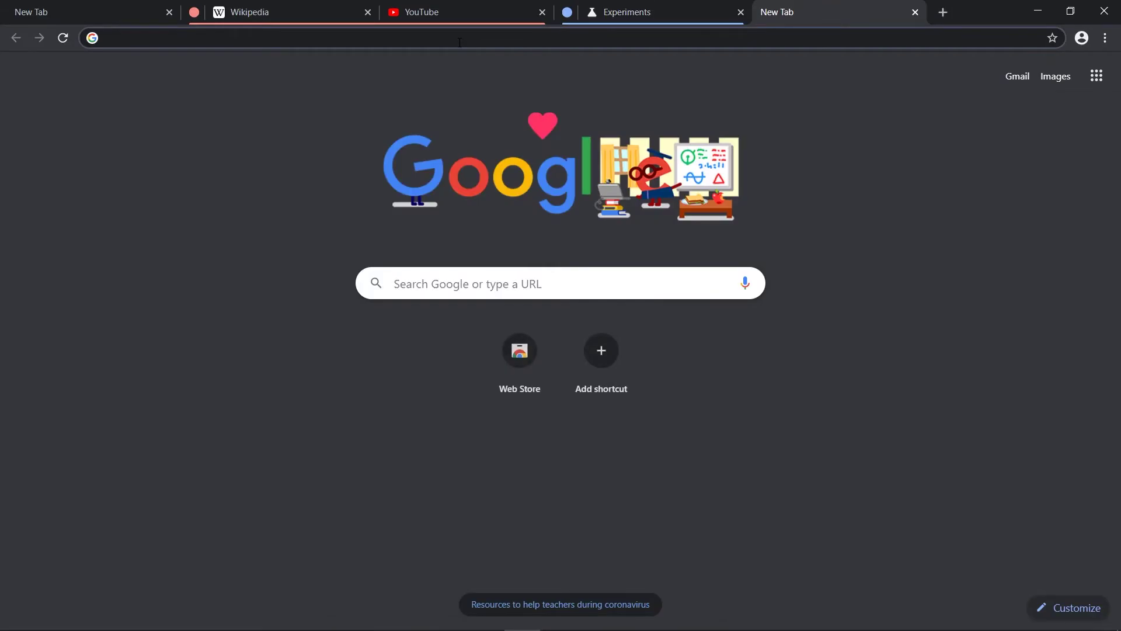
type("google")
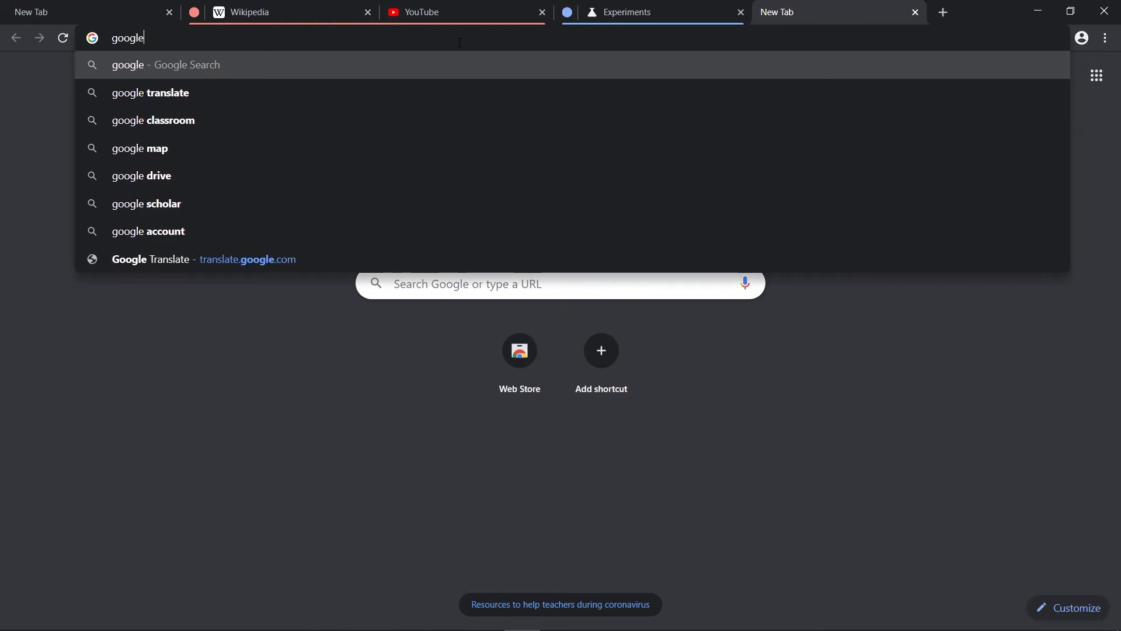
key("Return")
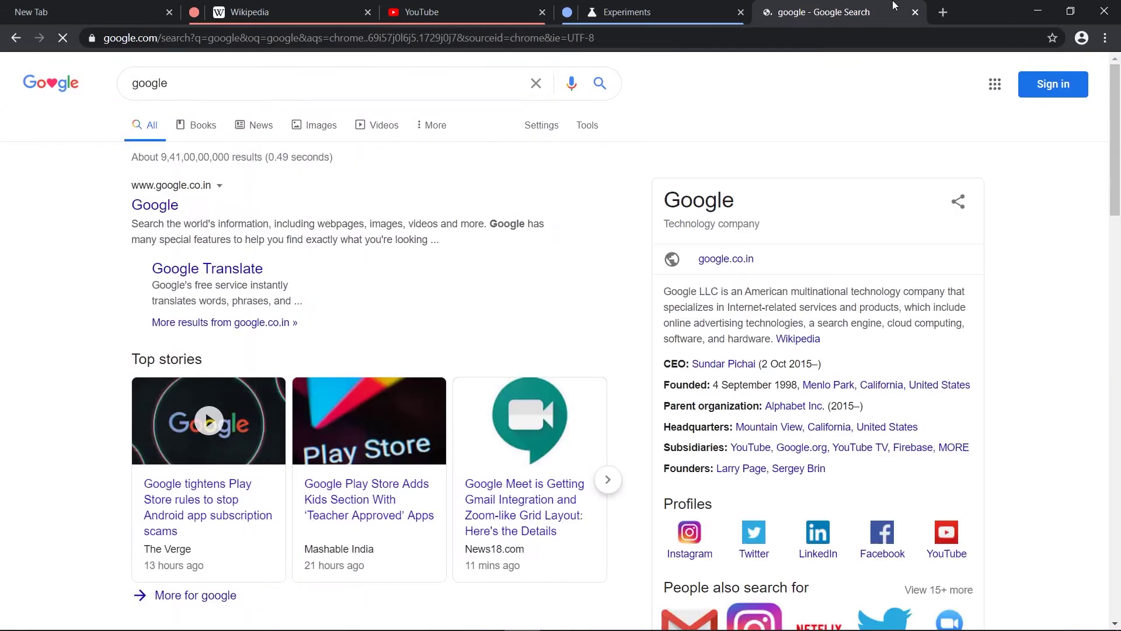
right_click(864, 20)
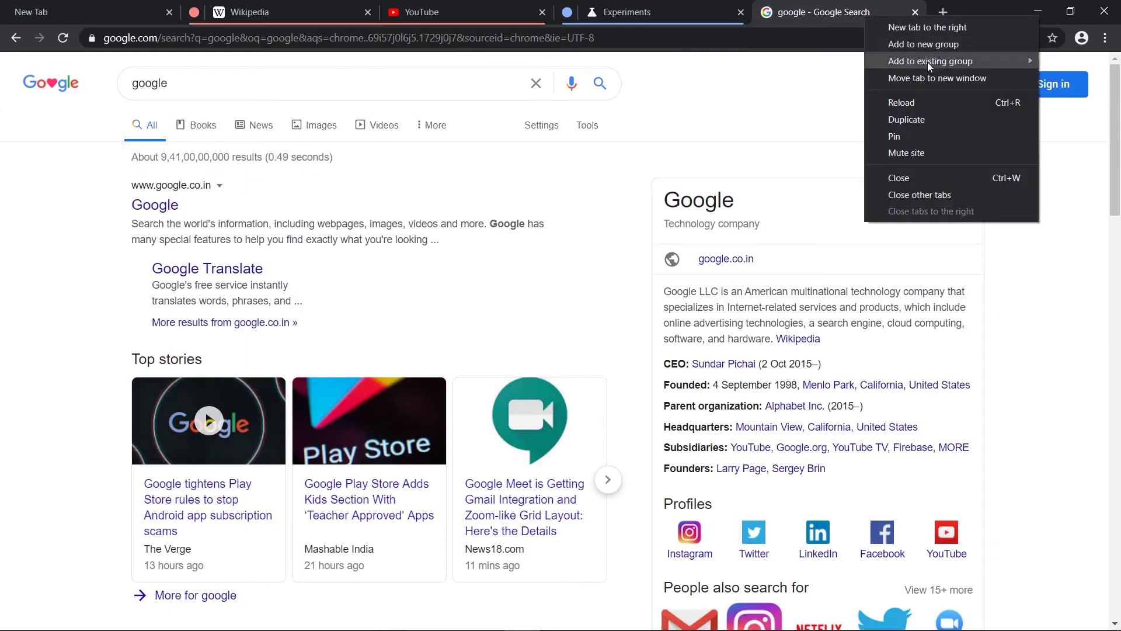
mouse_move(901, 63)
left_click(788, 78)
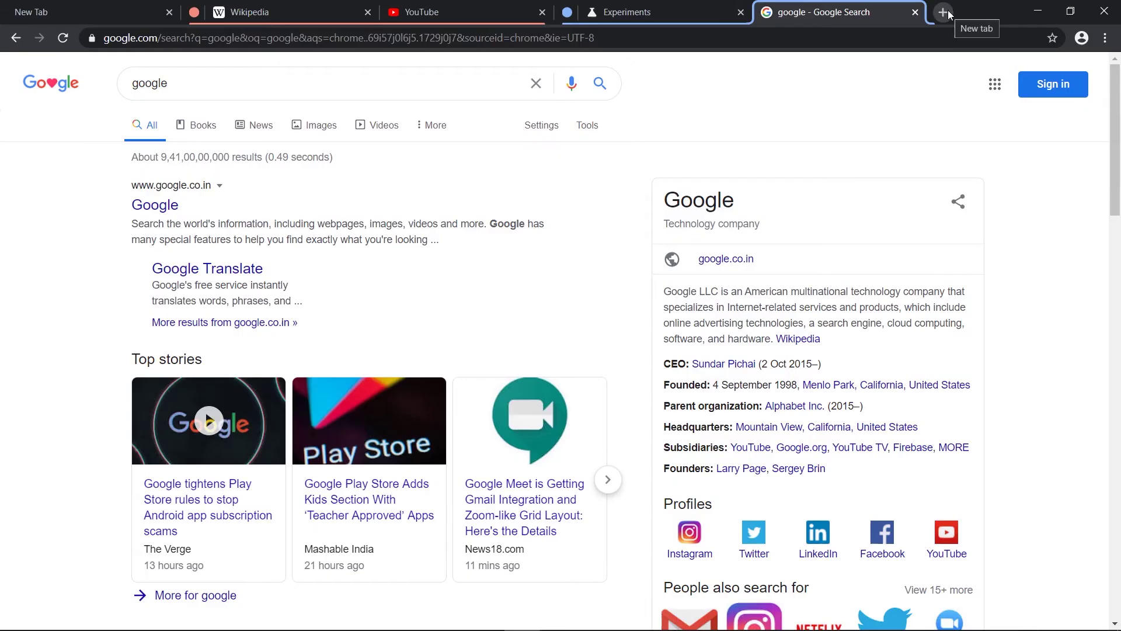
left_click(944, 11)
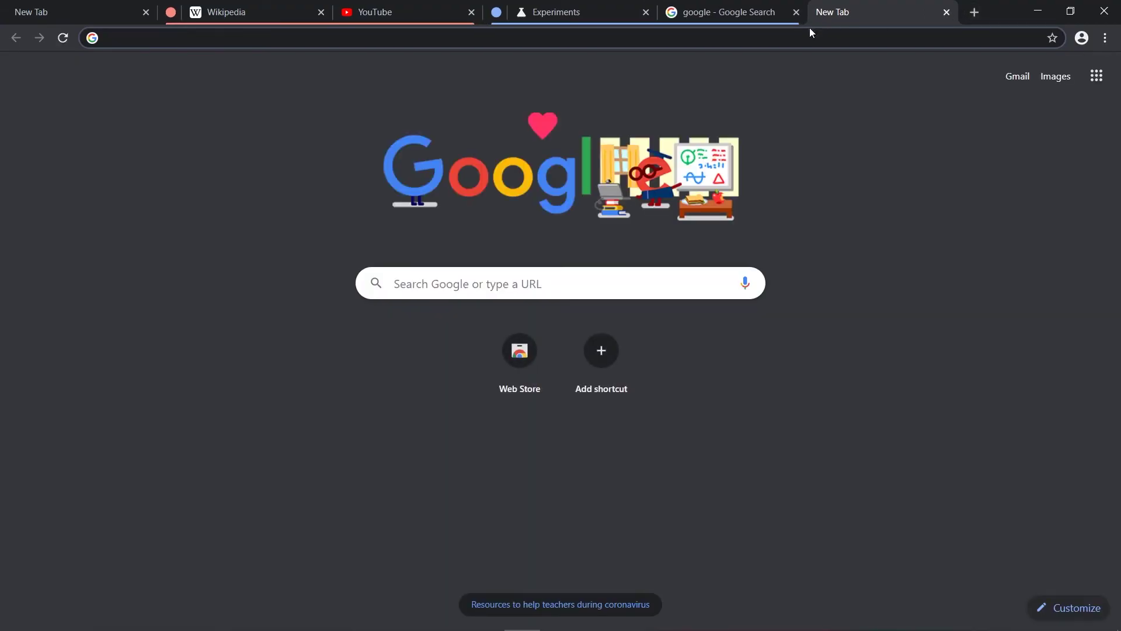
Load play.google.com, close the leftmost blank tab, and open Gmail in a new tab
type("play.google.com")
key("Return")
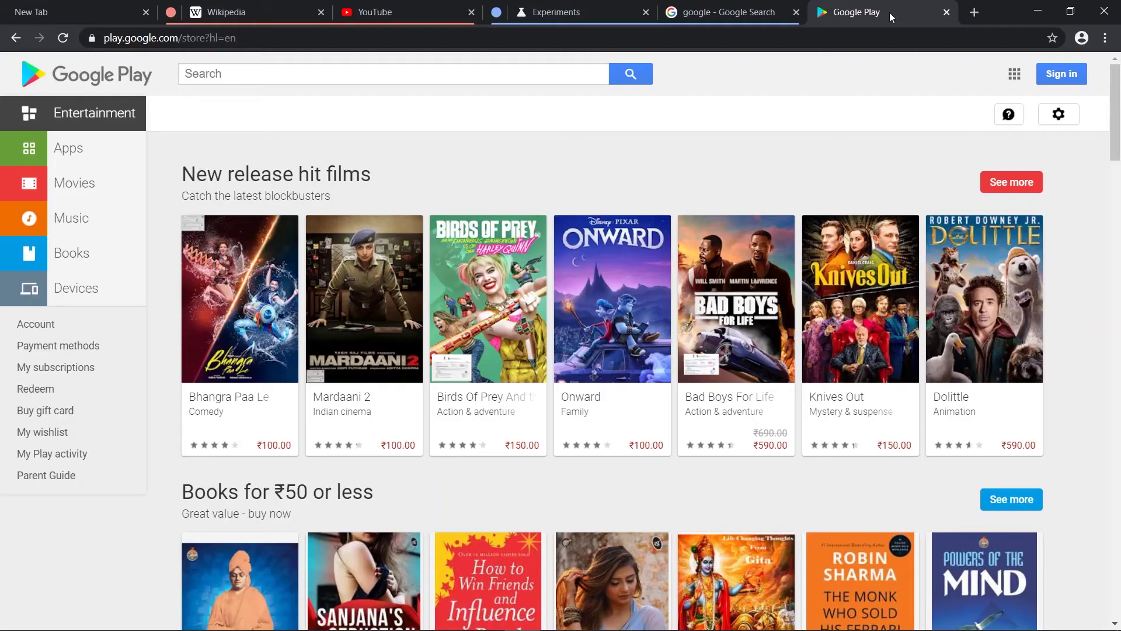
left_click(974, 13)
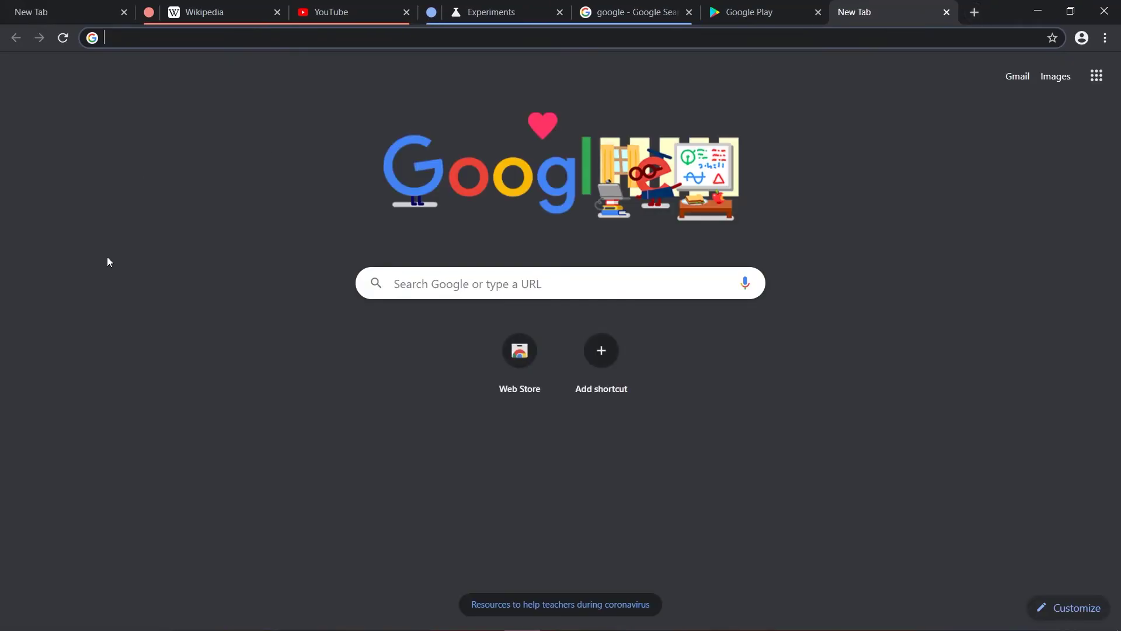
left_click(124, 12)
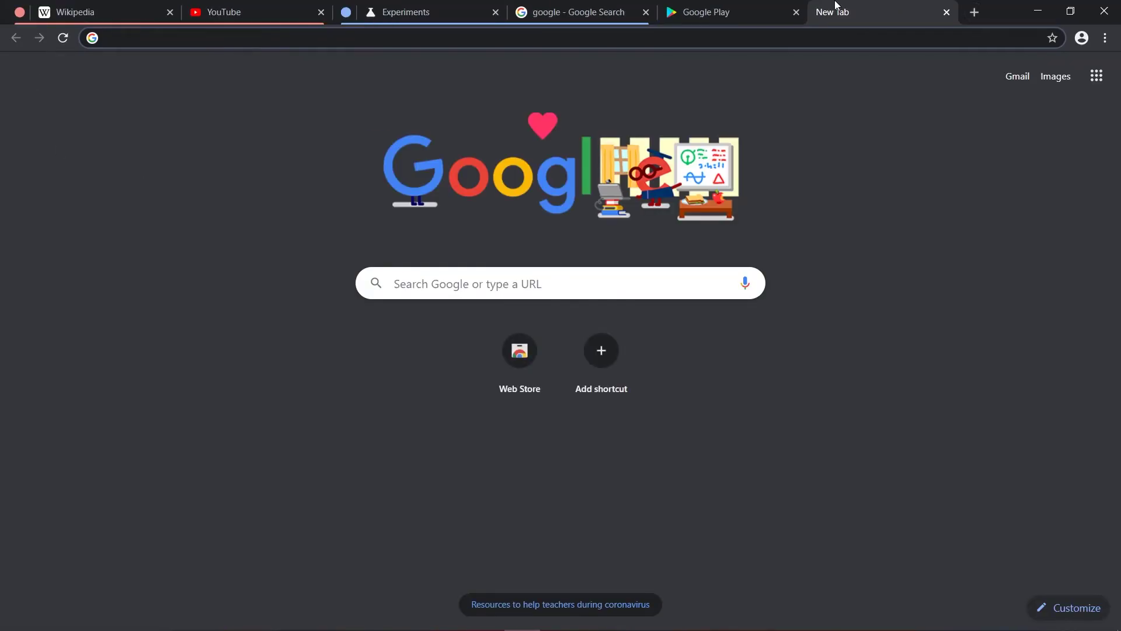
left_click(1018, 76)
Put the Google Play tab into a new yellow tab group
left_click(733, 11)
right_click(741, 11)
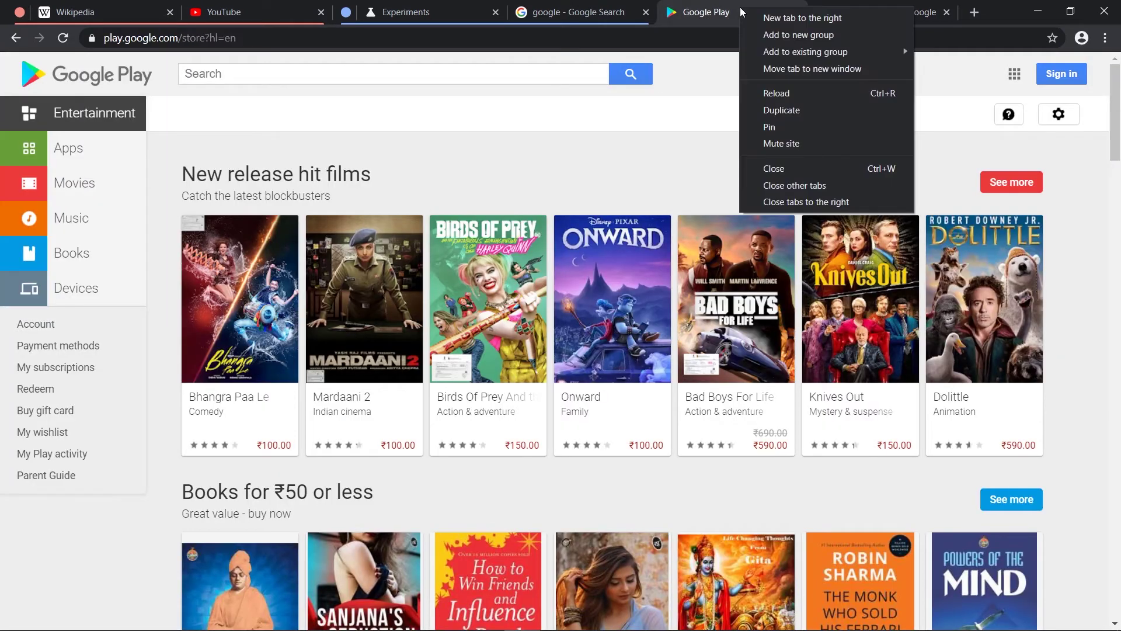
left_click(783, 35)
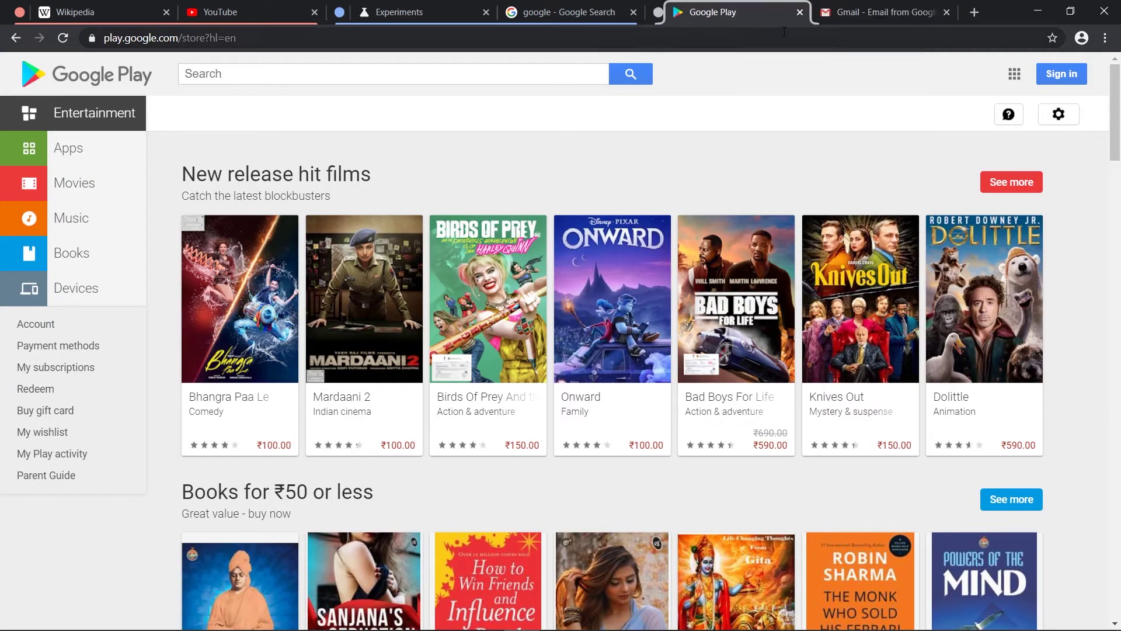
left_click(654, 12)
left_click(714, 81)
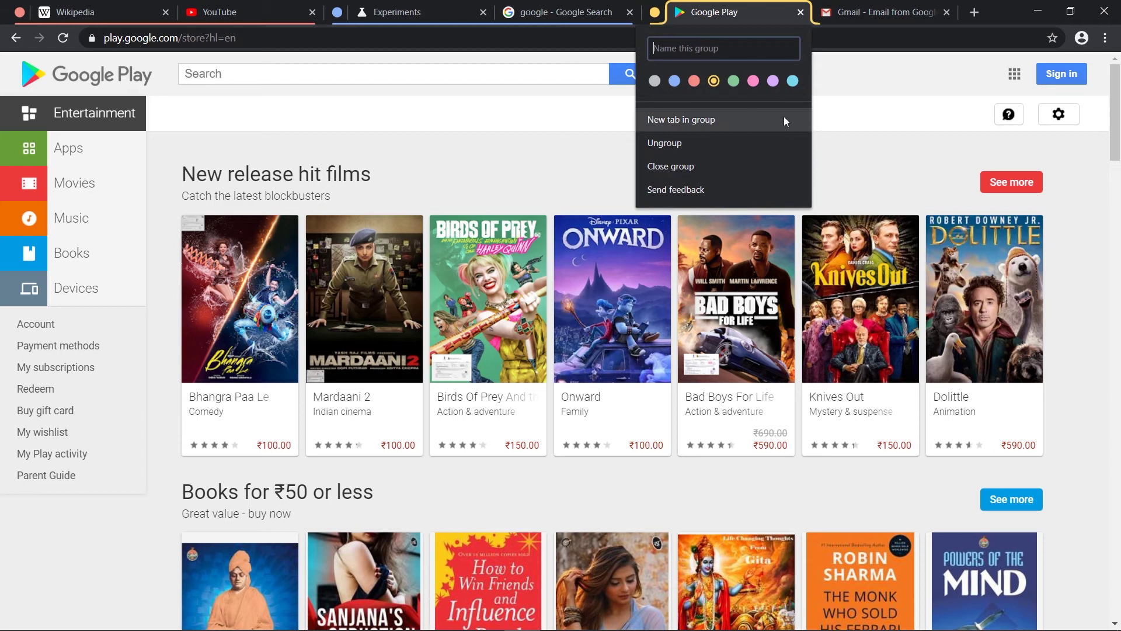
Add the Gmail tab to the yellow Google Play group
left_click(859, 12)
right_click(858, 13)
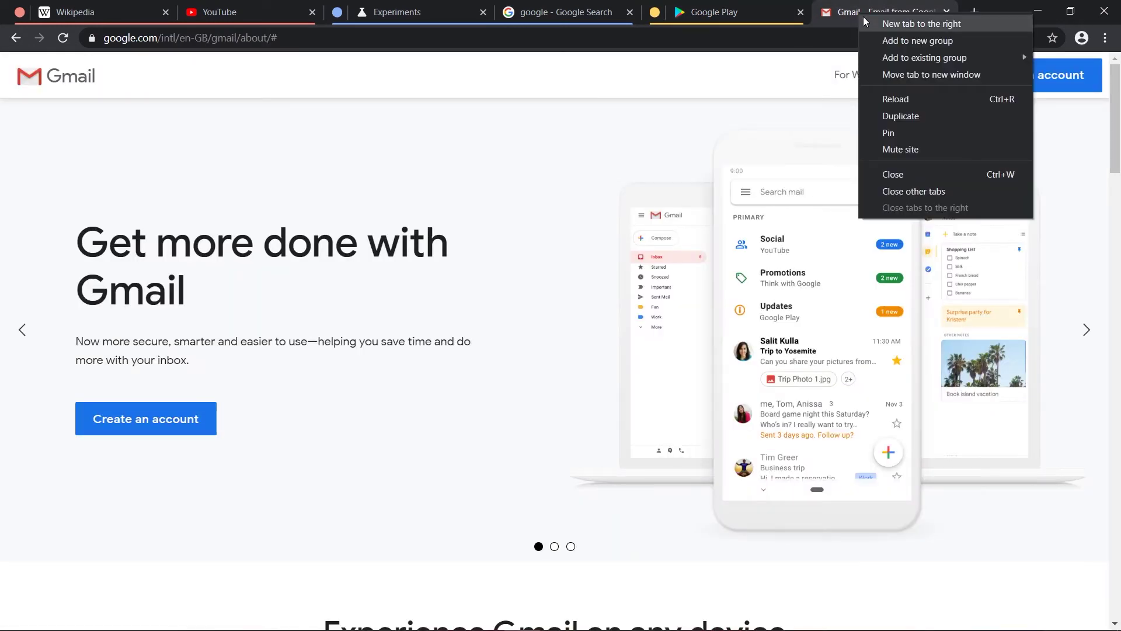
mouse_move(924, 58)
left_click(753, 91)
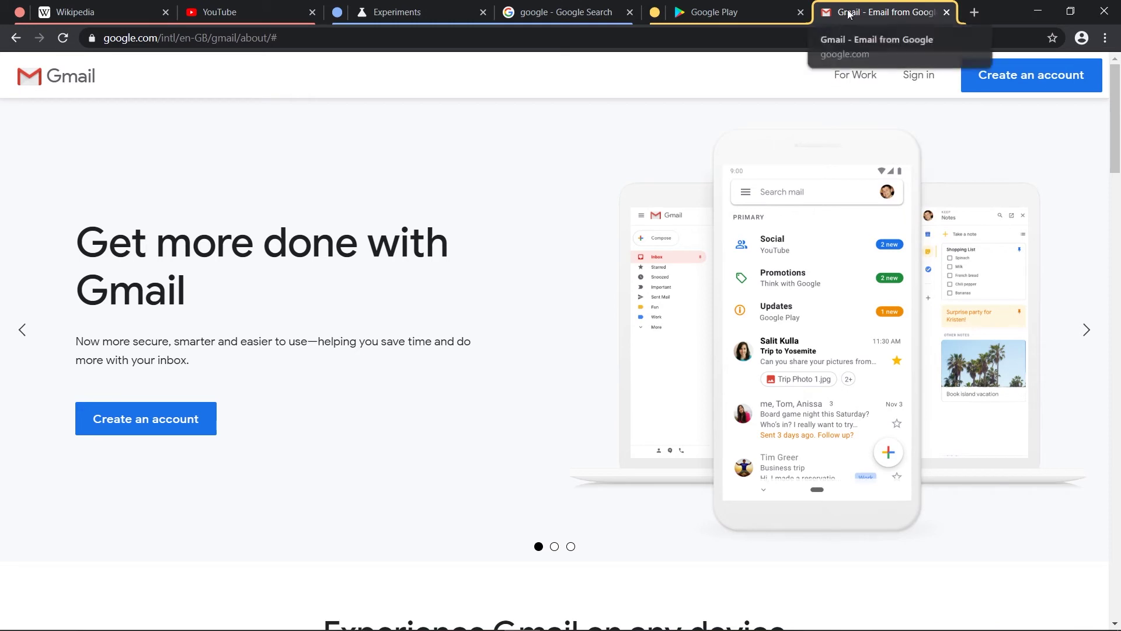
Go through the open tabs one by one, ending on the Gmail tab's options
left_click(754, 16)
left_click(864, 13)
left_click(713, 16)
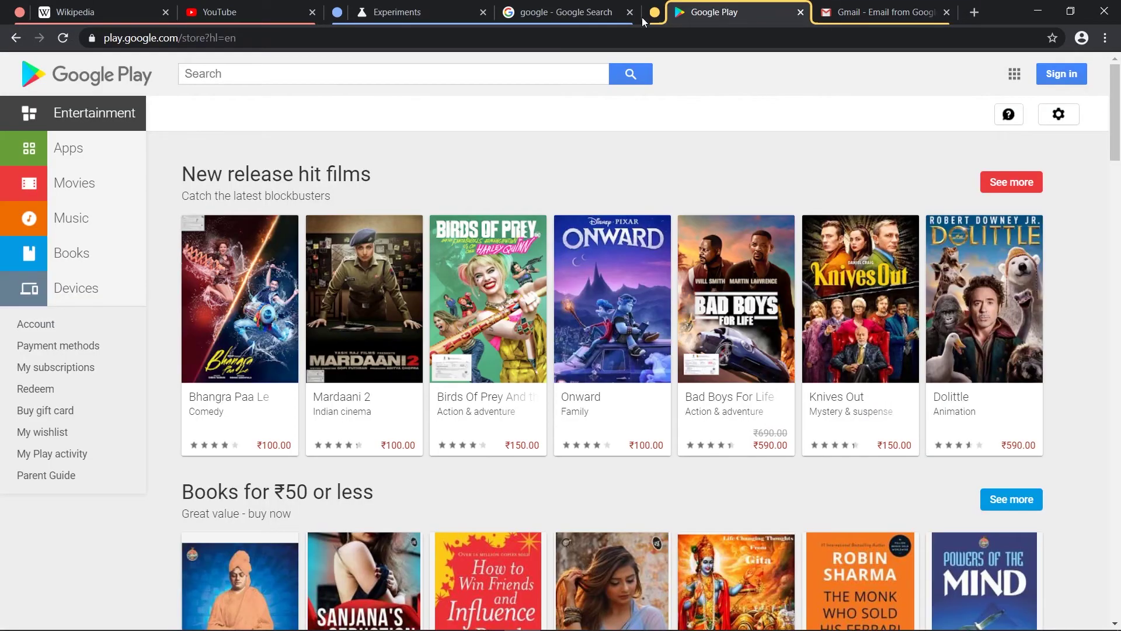
left_click(566, 15)
left_click(448, 16)
left_click(216, 13)
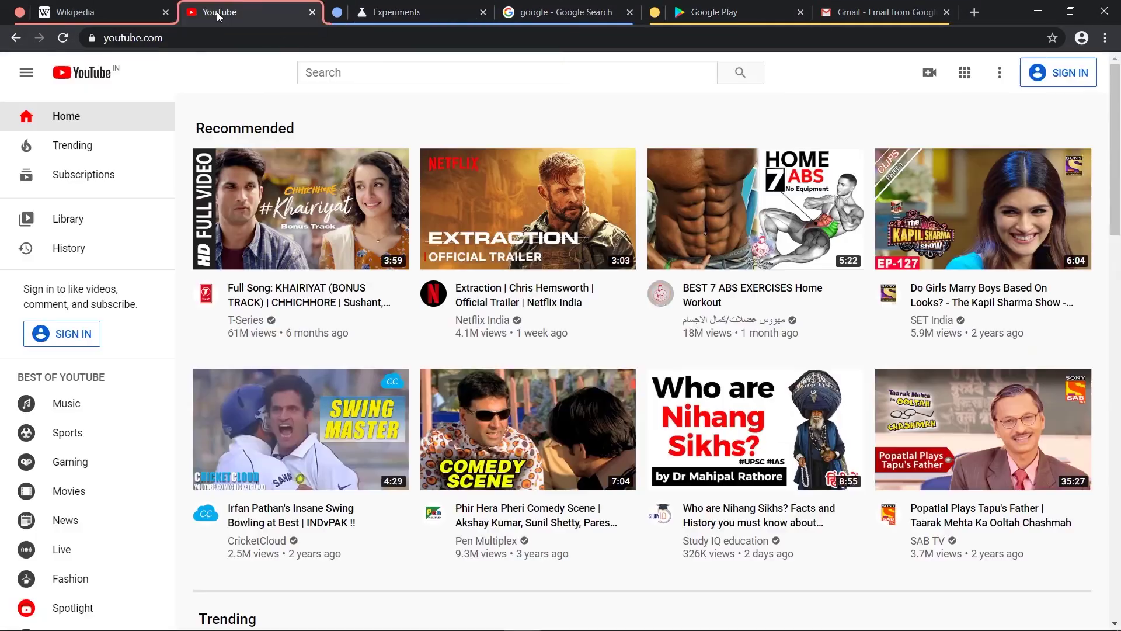
left_click(70, 13)
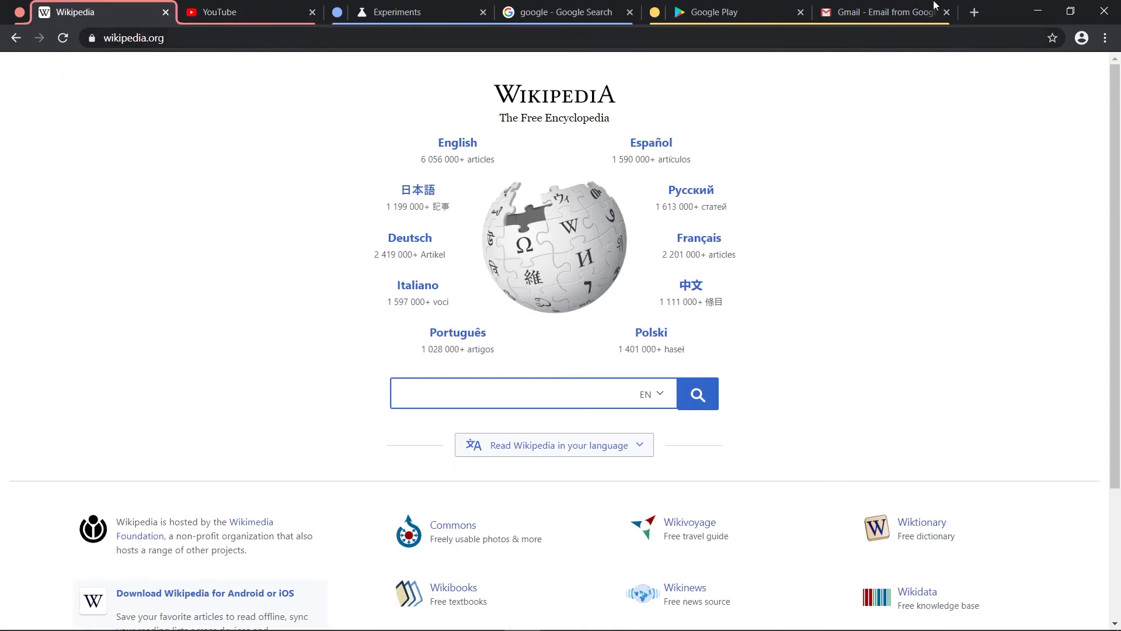
left_click(855, 18)
right_click(855, 18)
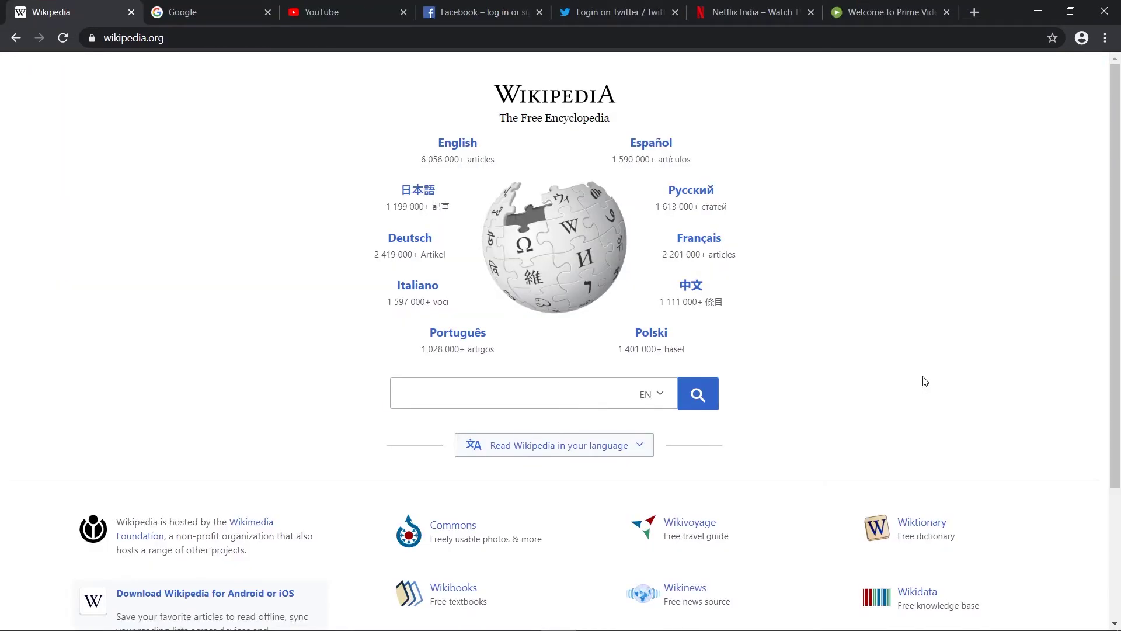
Put the Wikipedia tab into a new group named 'Education'
right_click(89, 10)
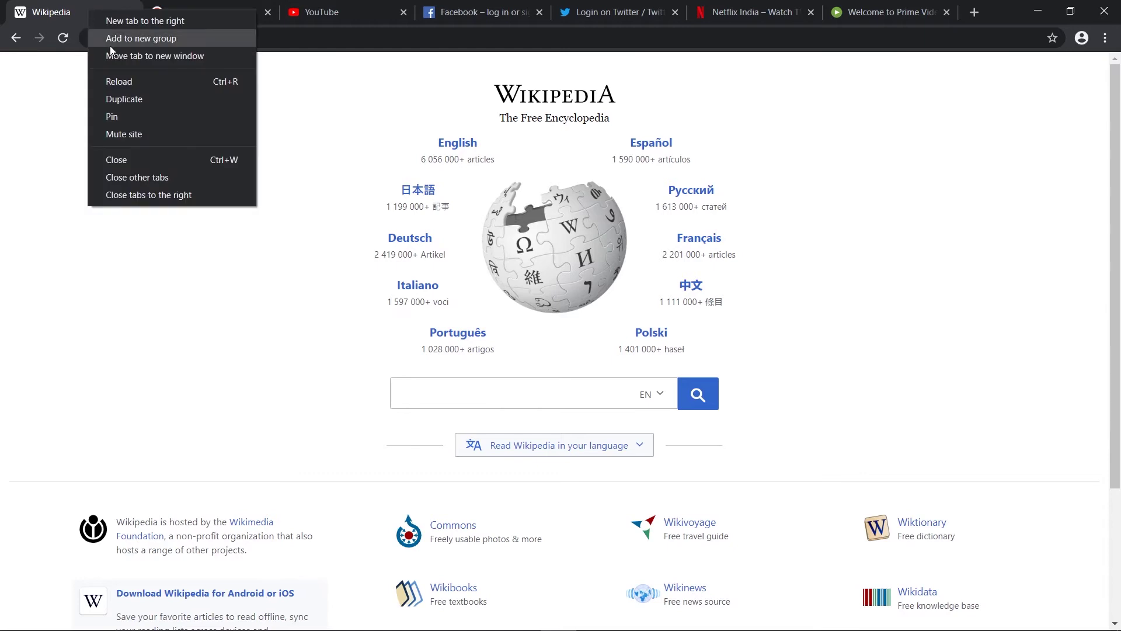
left_click(139, 41)
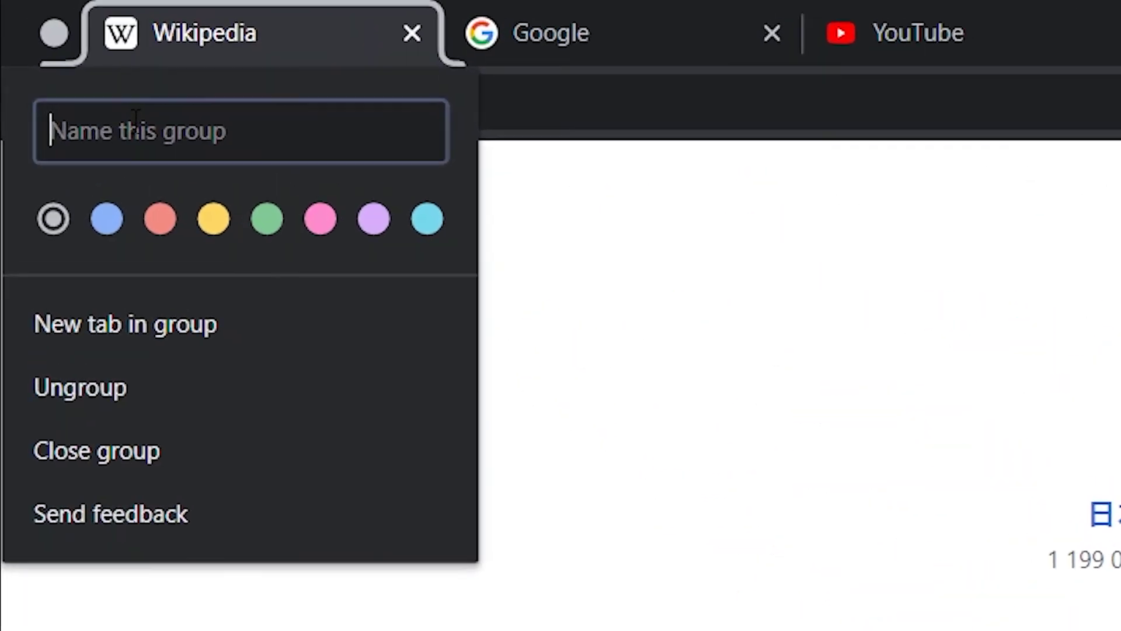
type("Education")
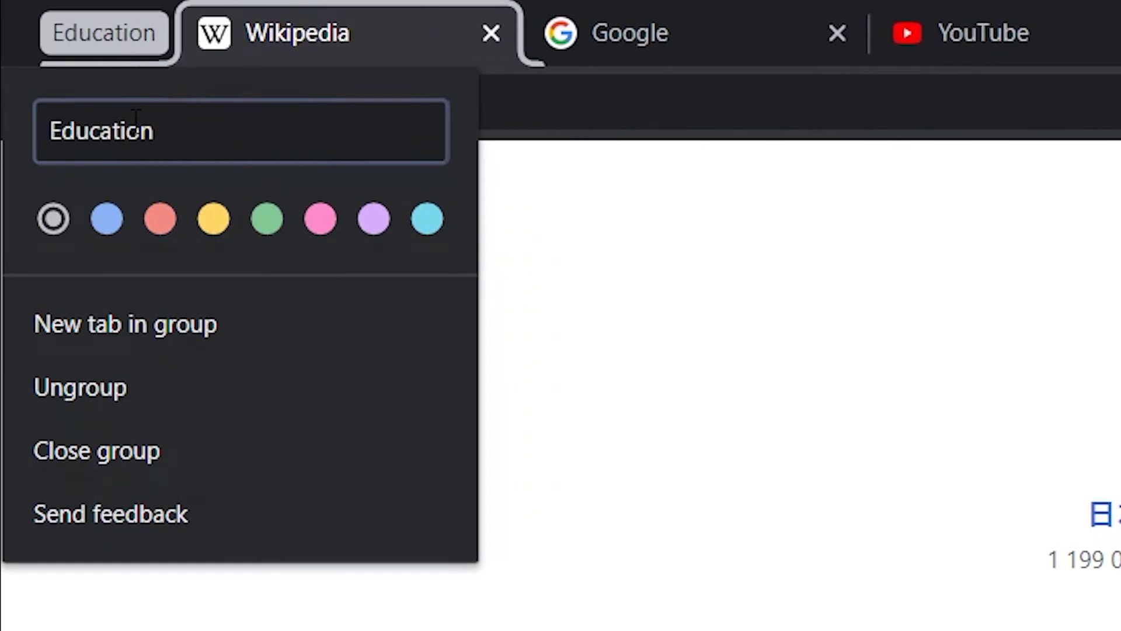
key("Return")
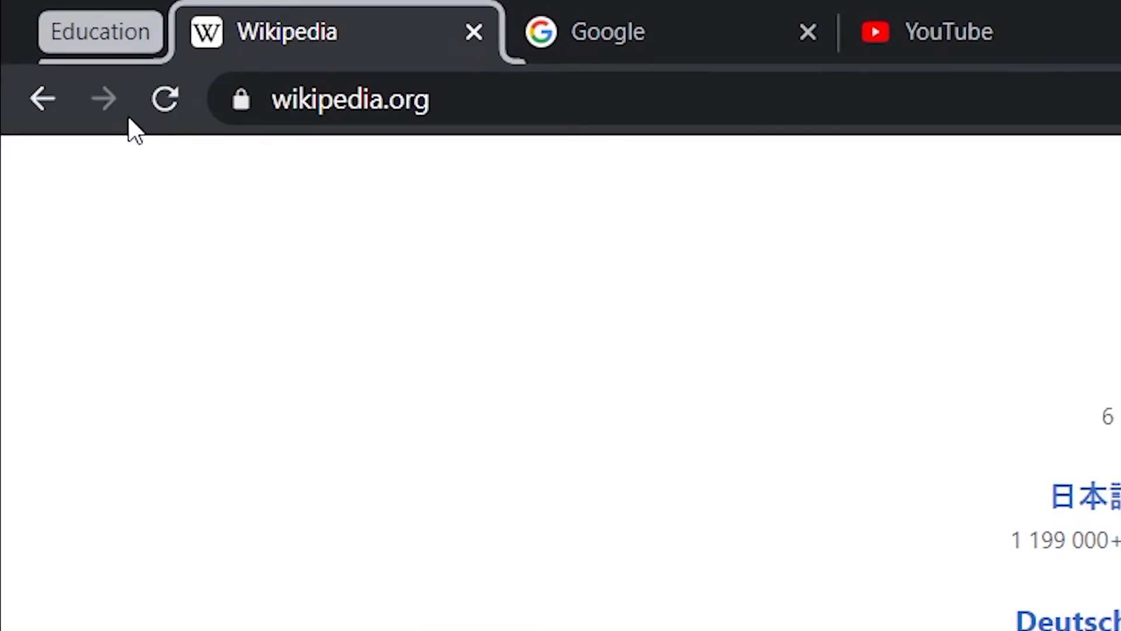
Add the Google and YouTube tabs to the Education group
left_click(676, 13)
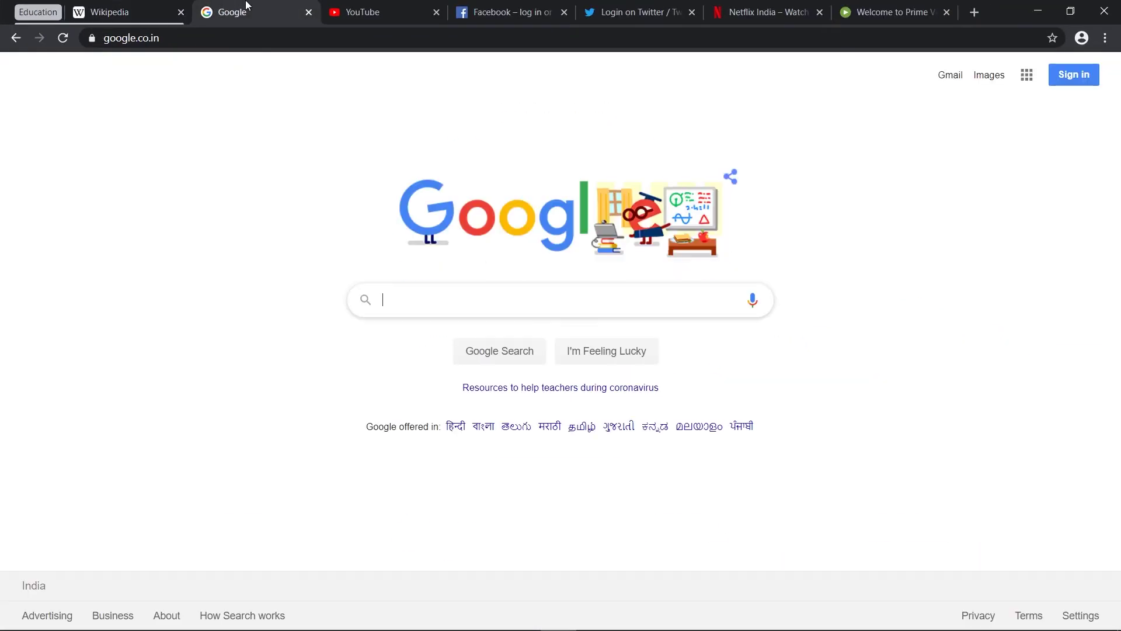
right_click(246, 4)
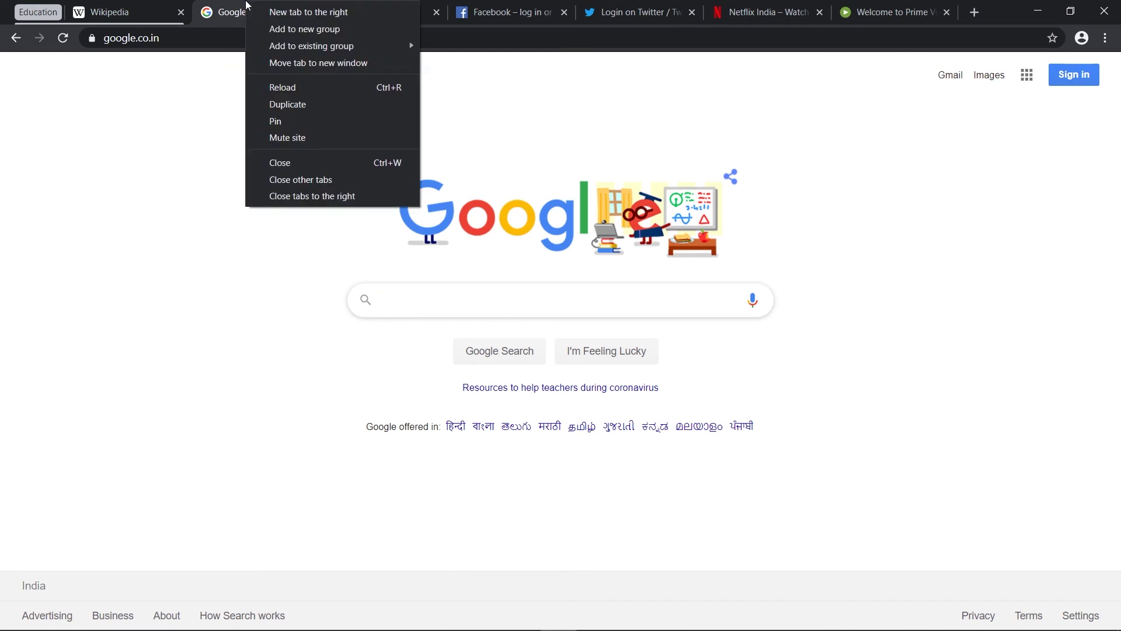
mouse_move(365, 50)
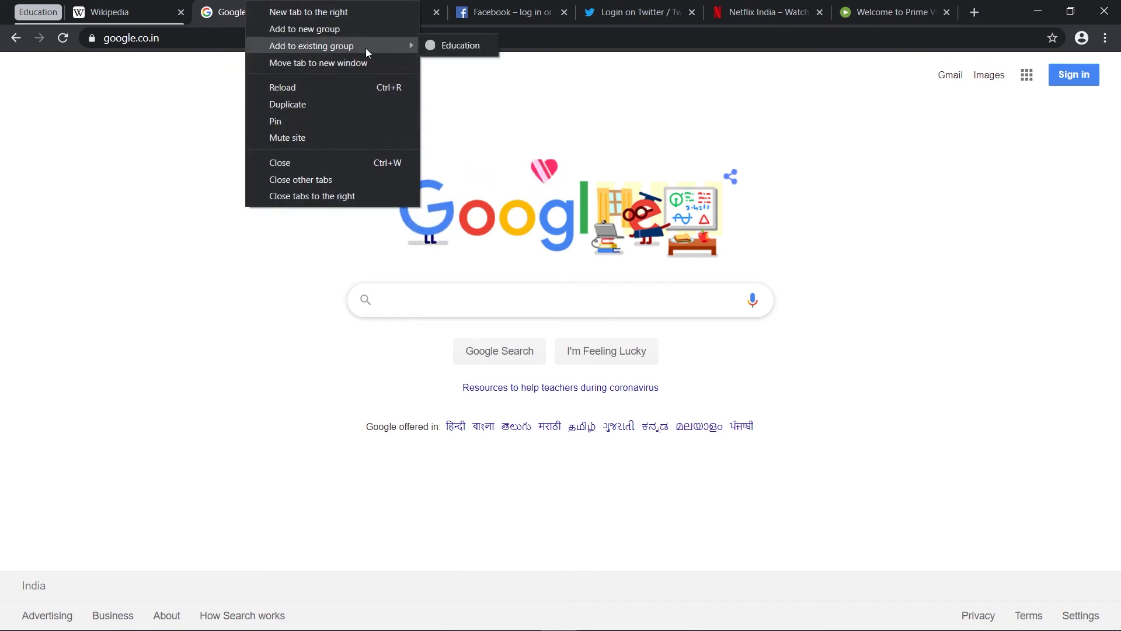
left_click(460, 42)
left_click(380, 11)
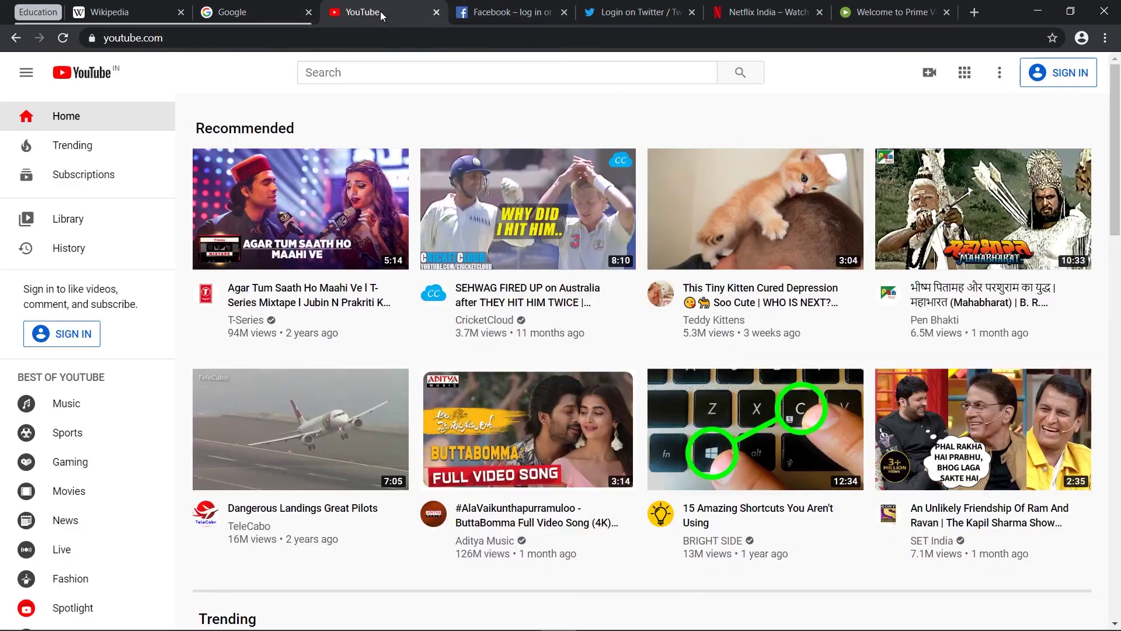
right_click(380, 12)
mouse_move(477, 54)
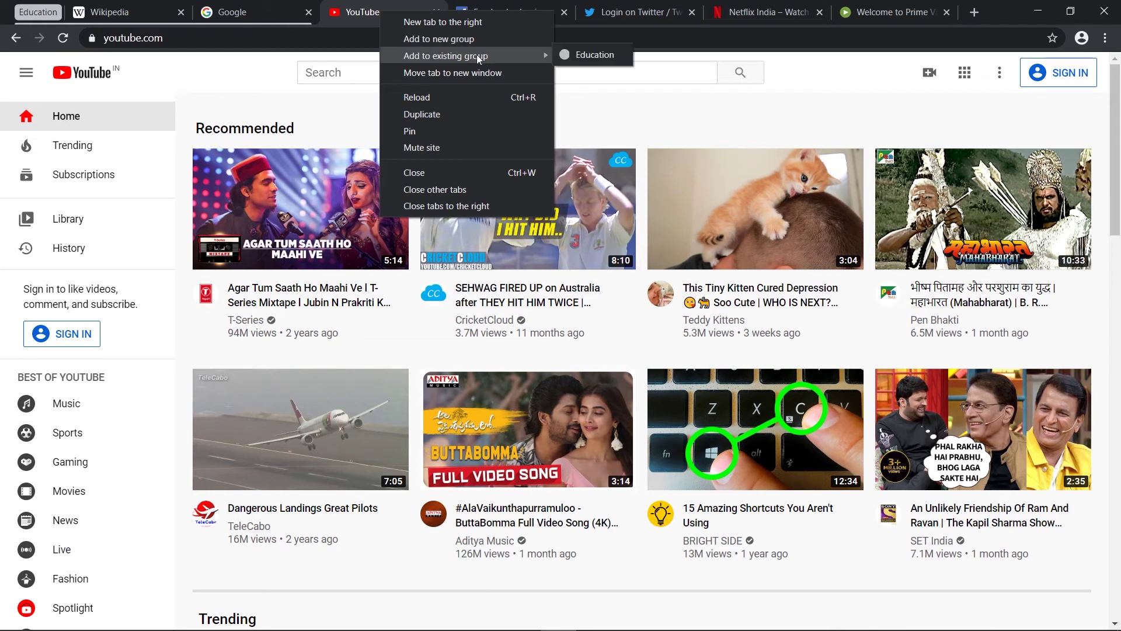
left_click(587, 55)
Move through the Facebook tab to the Twitter tab
left_click(453, 13)
right_click(454, 13)
left_click(422, 13)
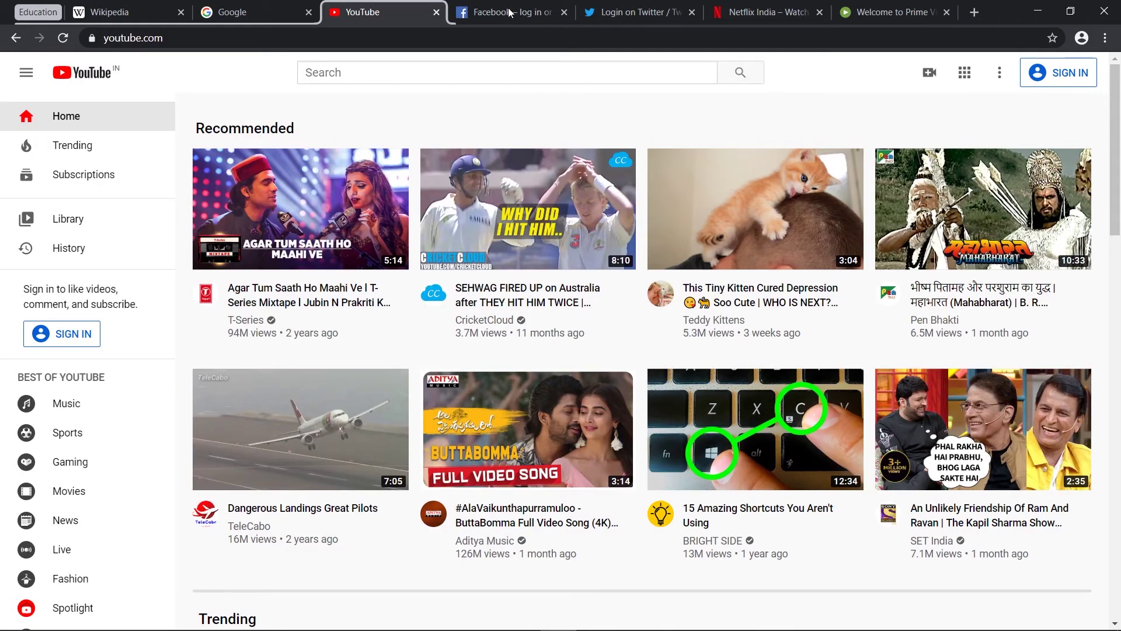
left_click(510, 12)
left_click(630, 12)
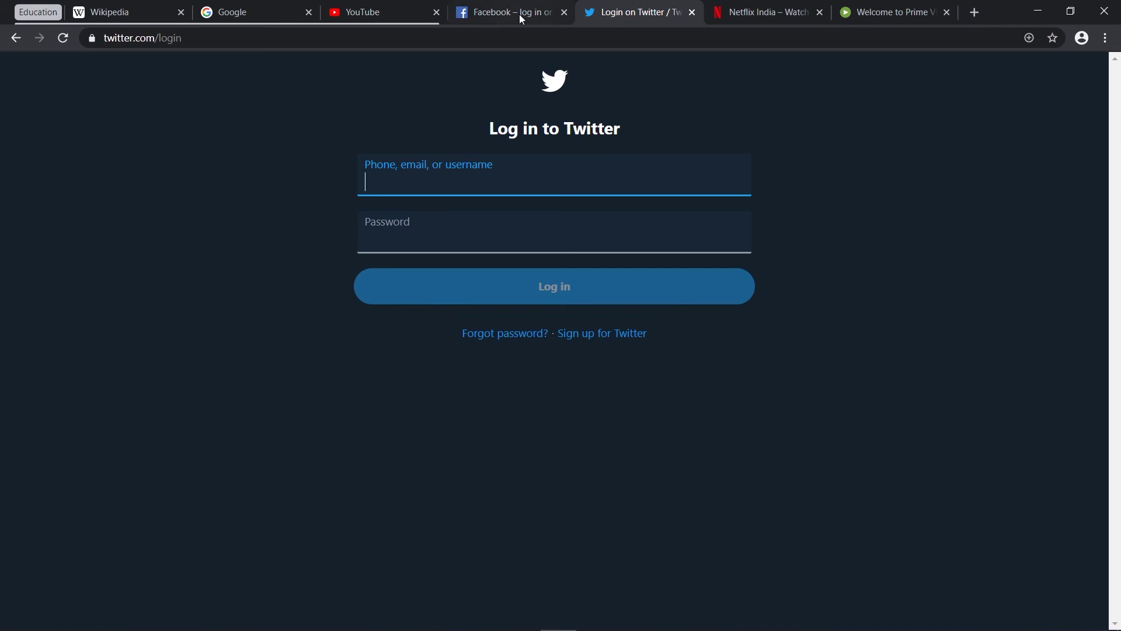
Put the Facebook tab into a new group named 'Social Media'
left_click(507, 13)
right_click(507, 15)
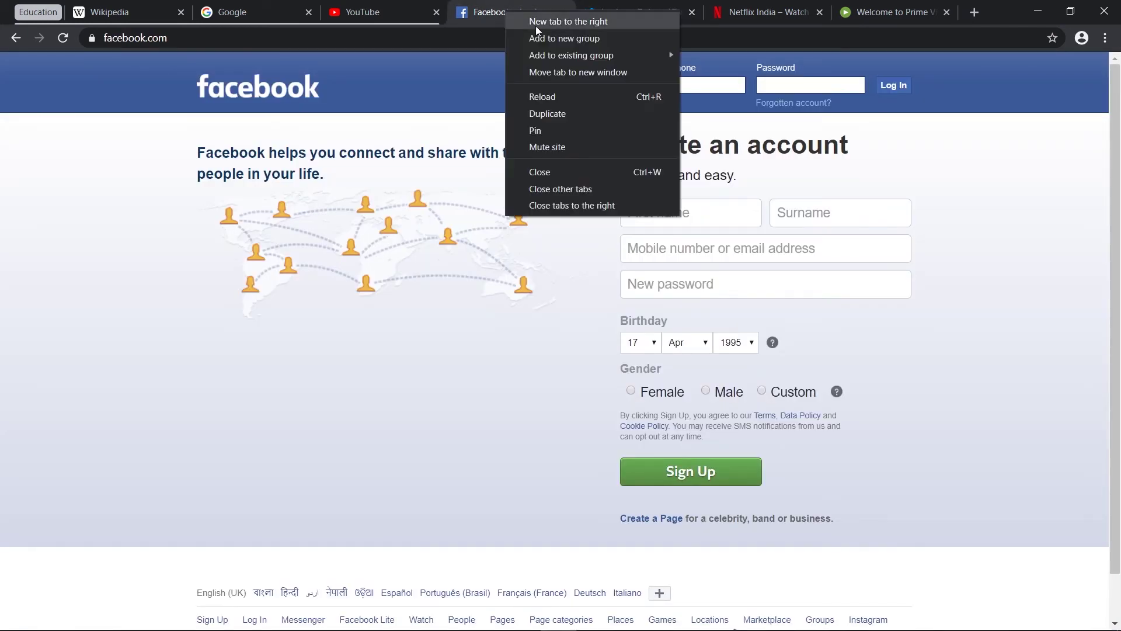
mouse_move(574, 52)
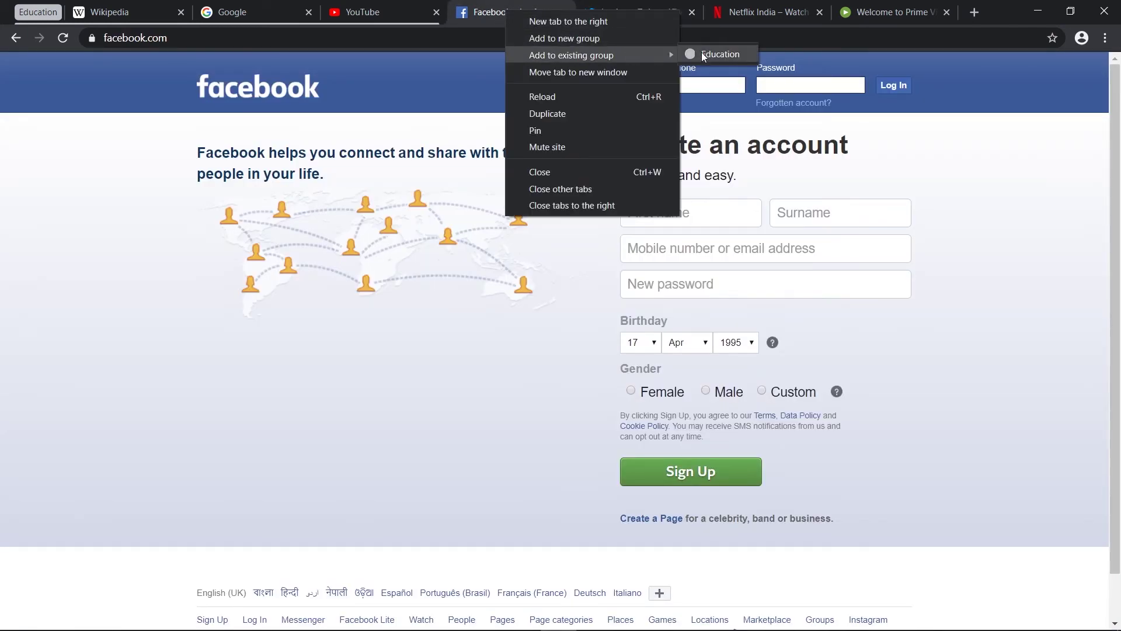
left_click(642, 37)
type("Social")
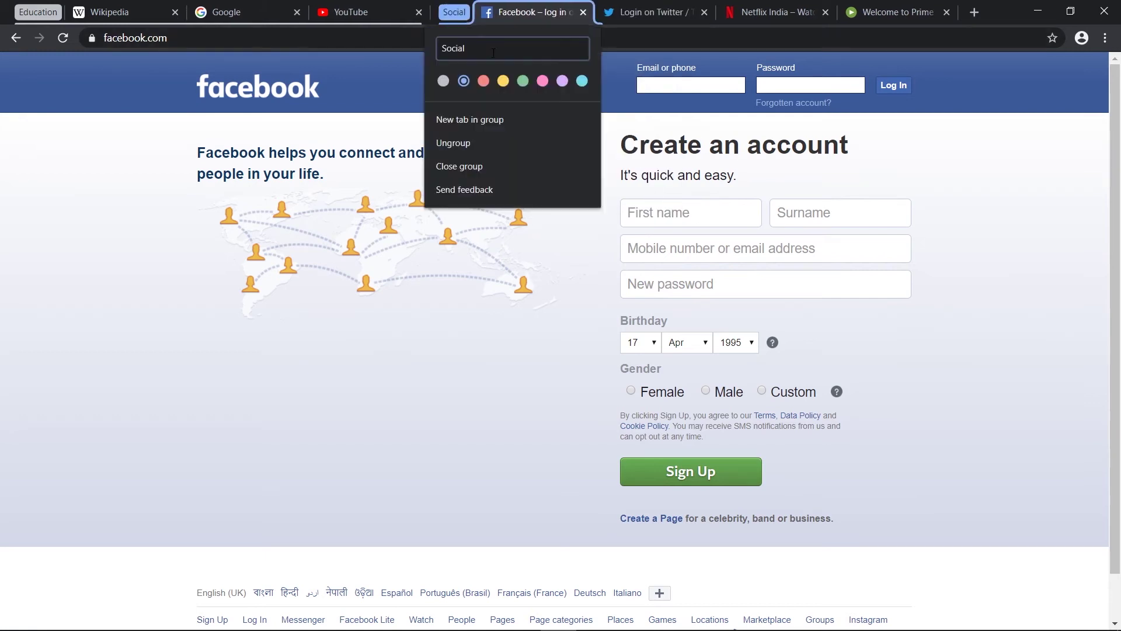
type(" Media")
key("Return")
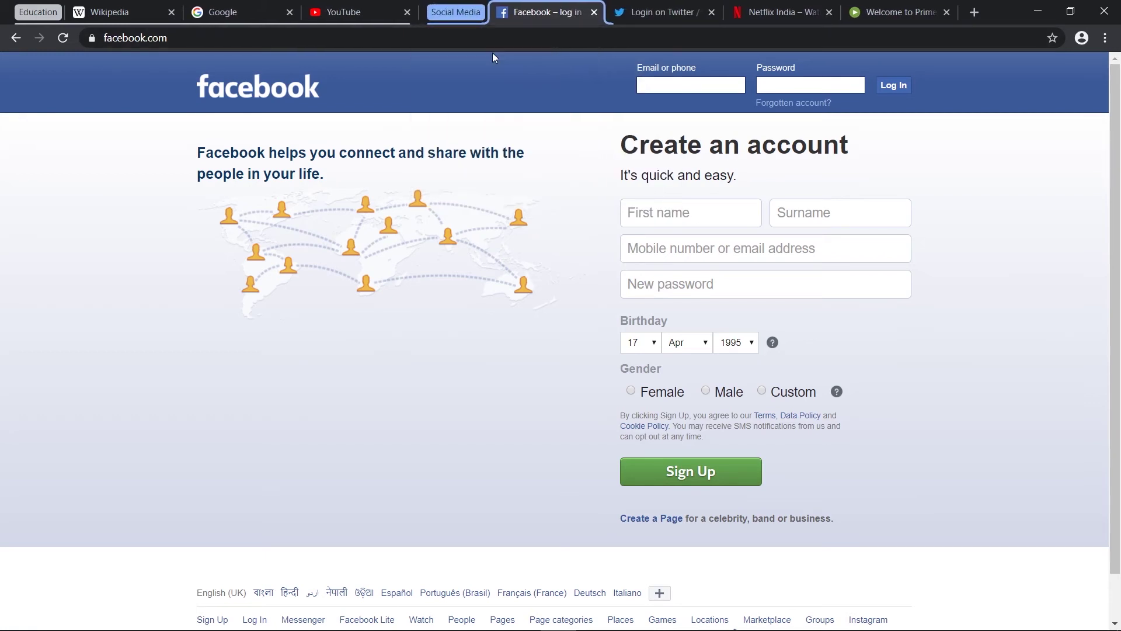
Add the Twitter tab to the Social Media group
left_click(630, 6)
right_click(631, 6)
mouse_move(688, 49)
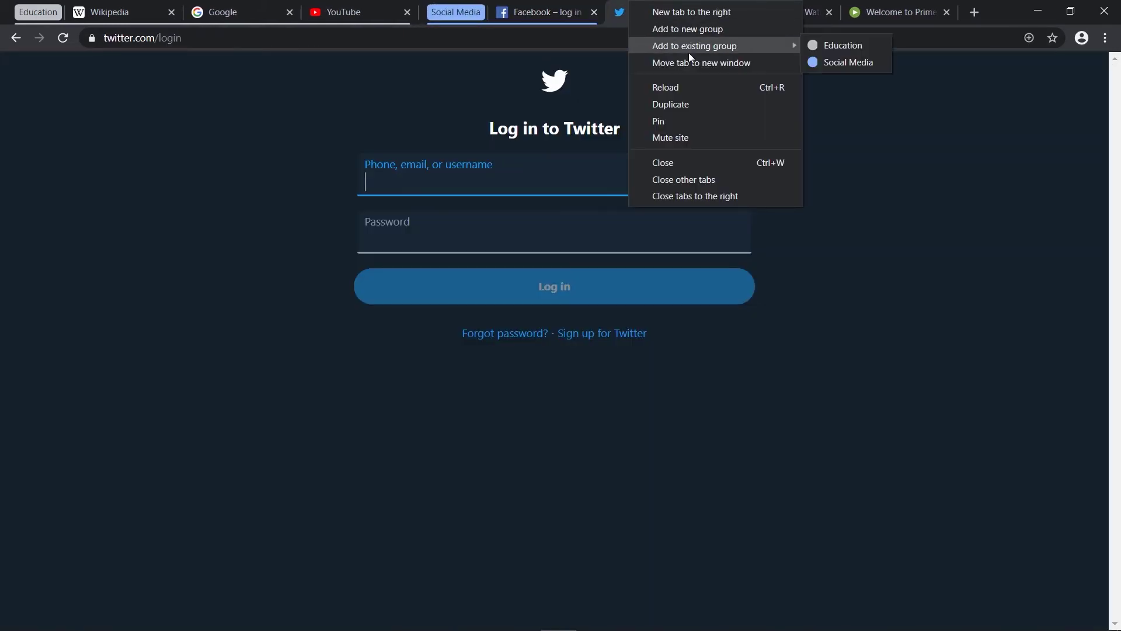
left_click(857, 61)
left_click(766, 10)
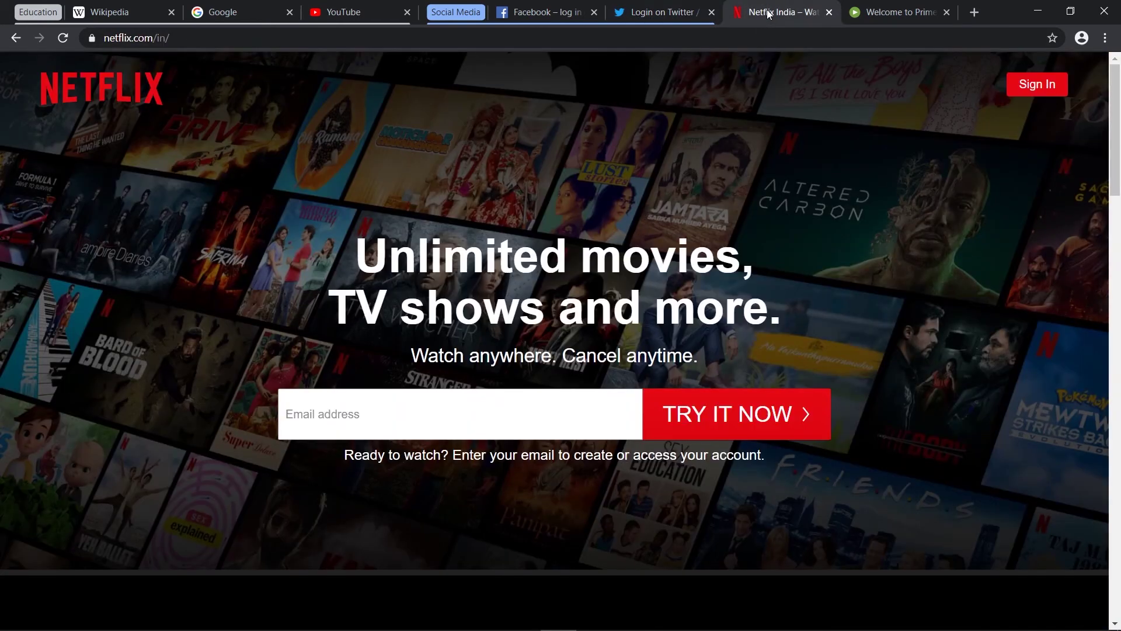
Put the Netflix tab into a new group named 'Video'
right_click(767, 10)
left_click(885, 7)
left_click(773, 12)
right_click(773, 12)
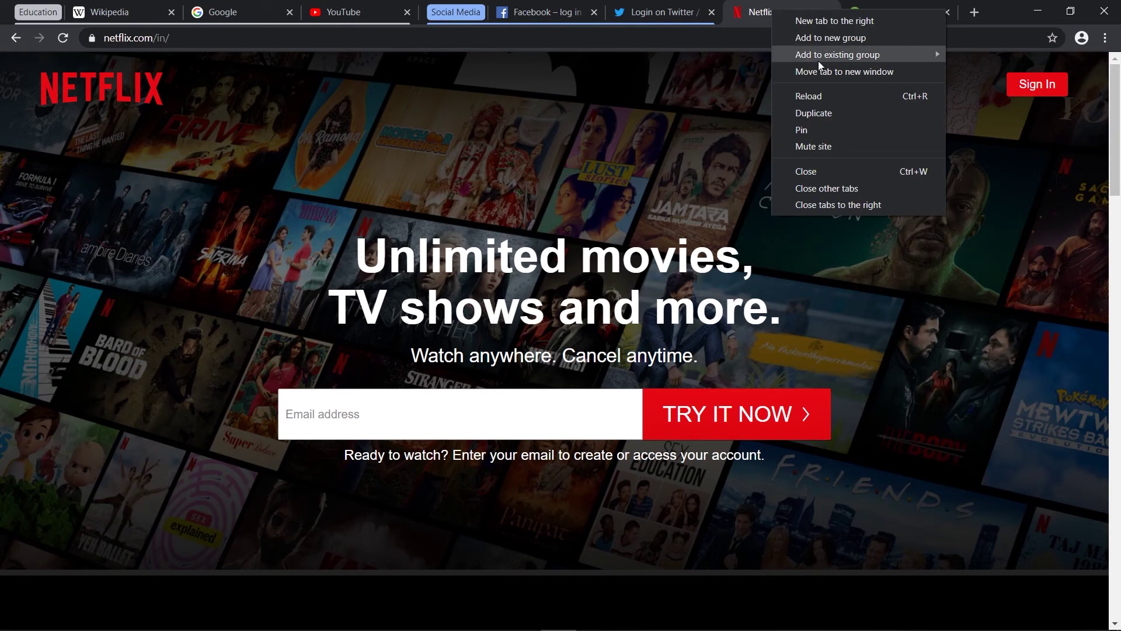
left_click(832, 38)
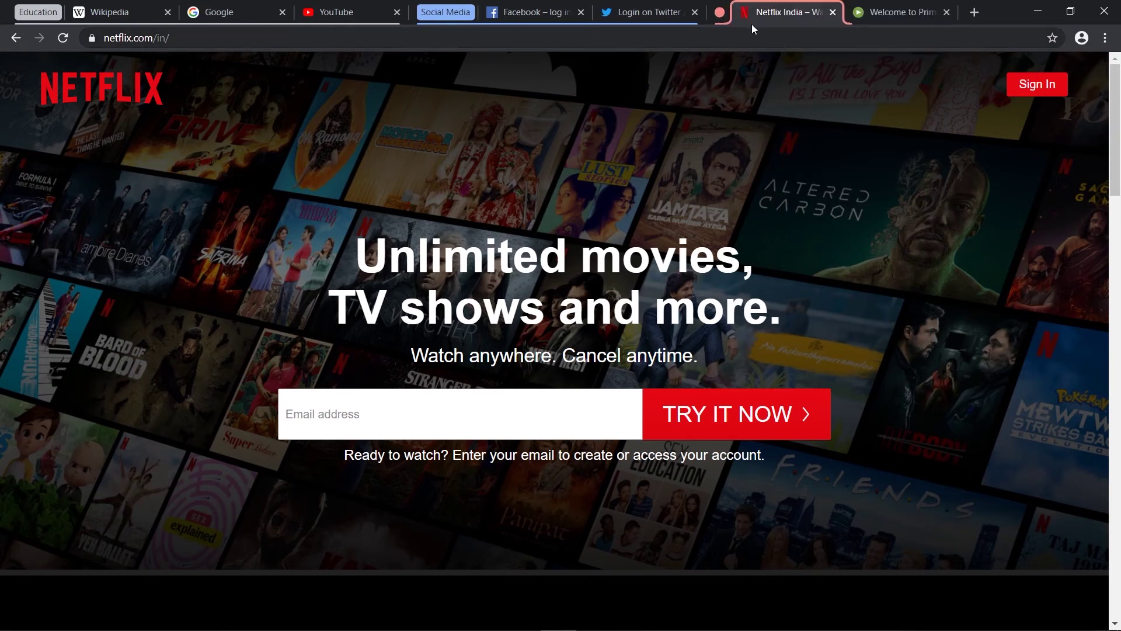
left_click(726, 12)
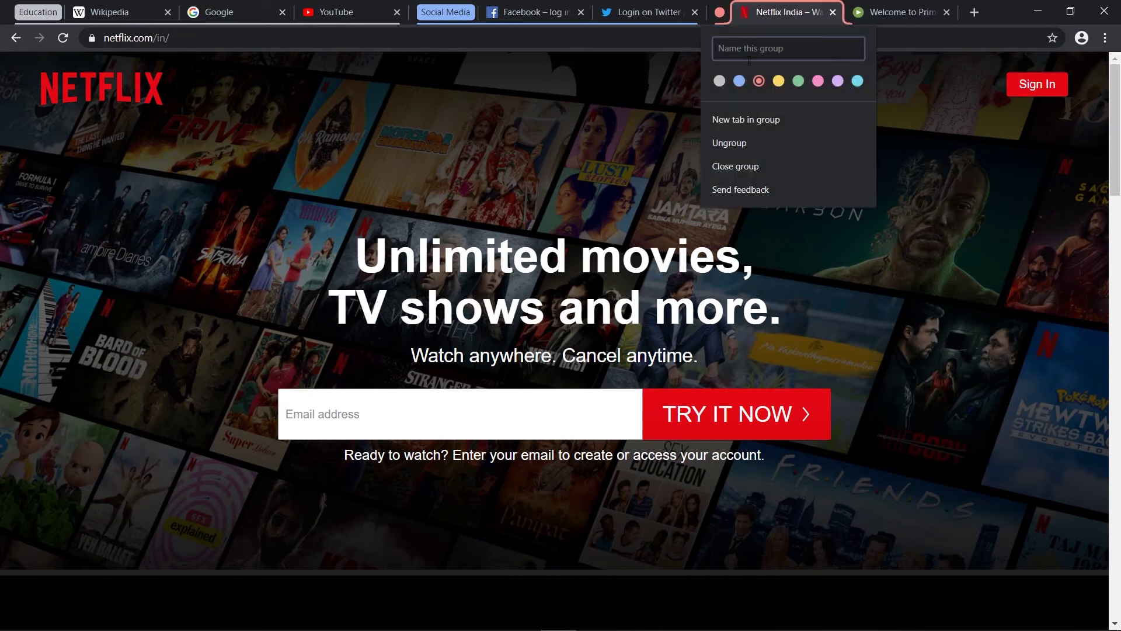
type("Video")
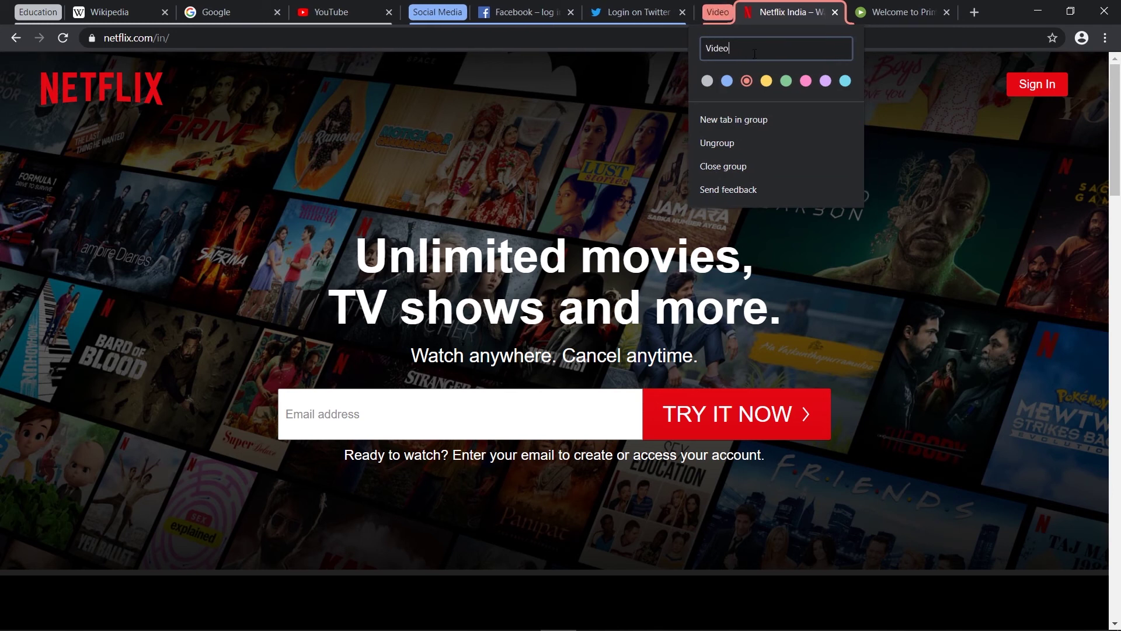
Add the Prime Video tab to the Video group
left_click(894, 12)
right_click(894, 12)
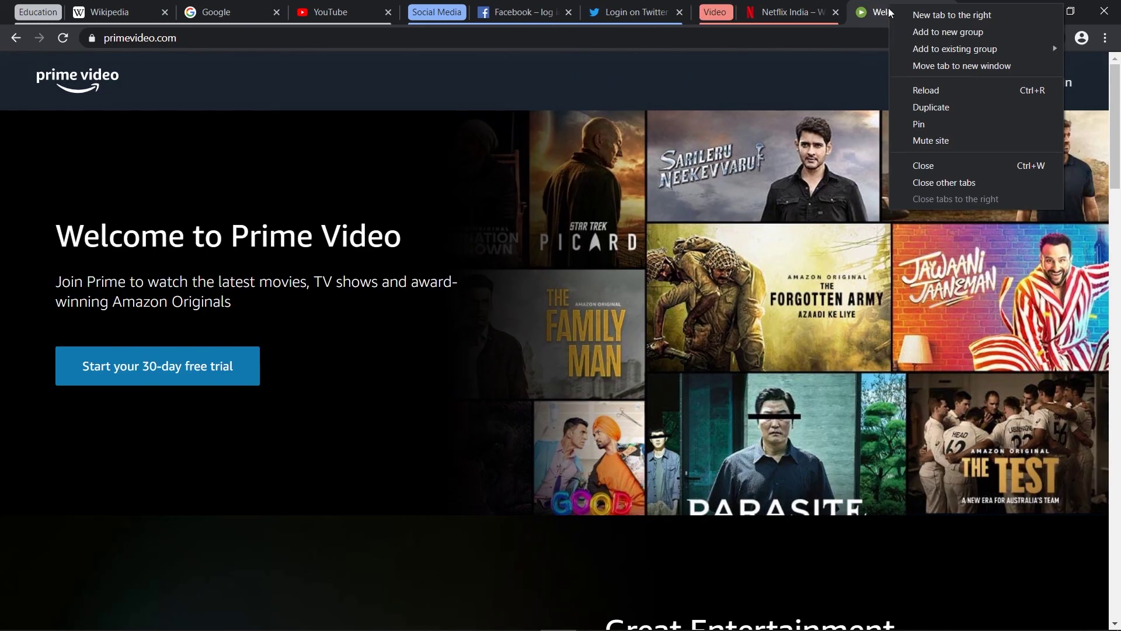
mouse_move(954, 47)
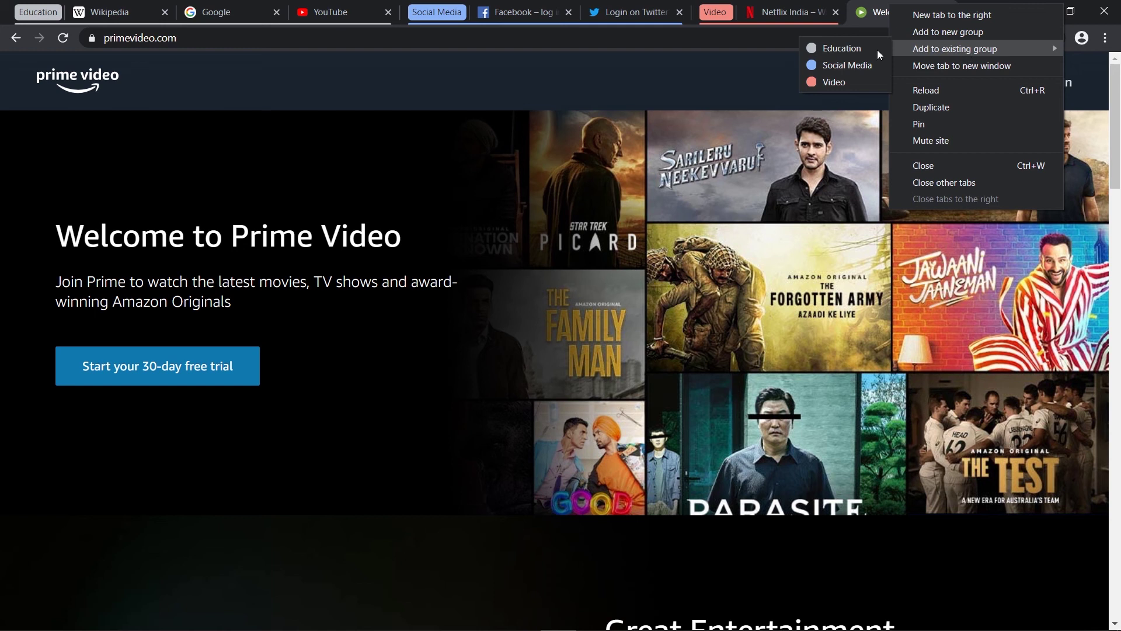
left_click(854, 78)
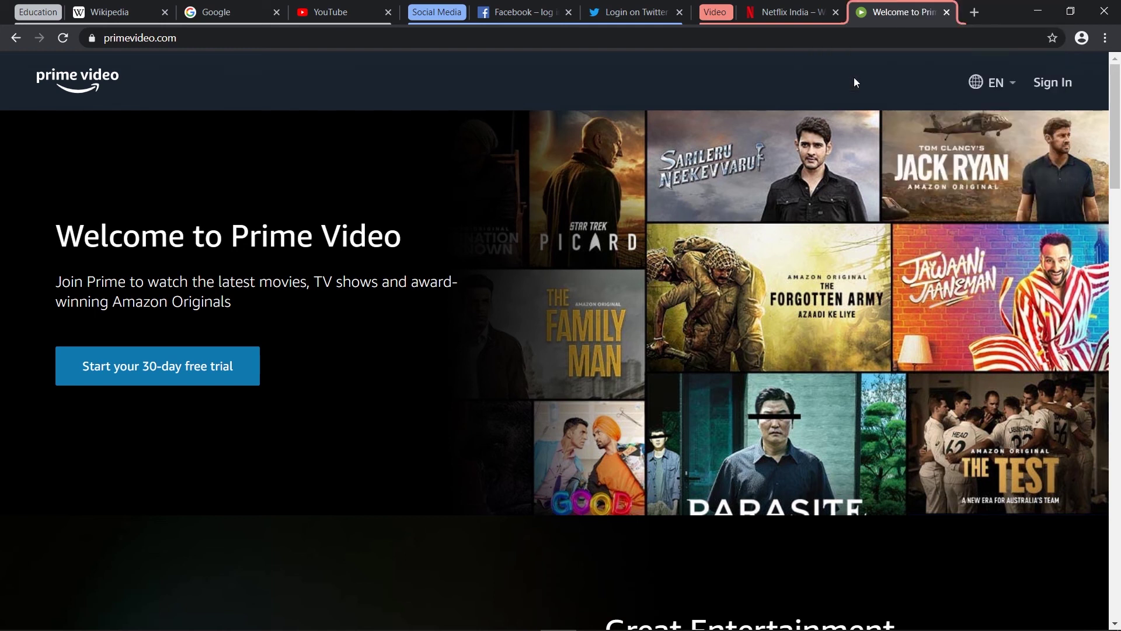
left_click(789, 10)
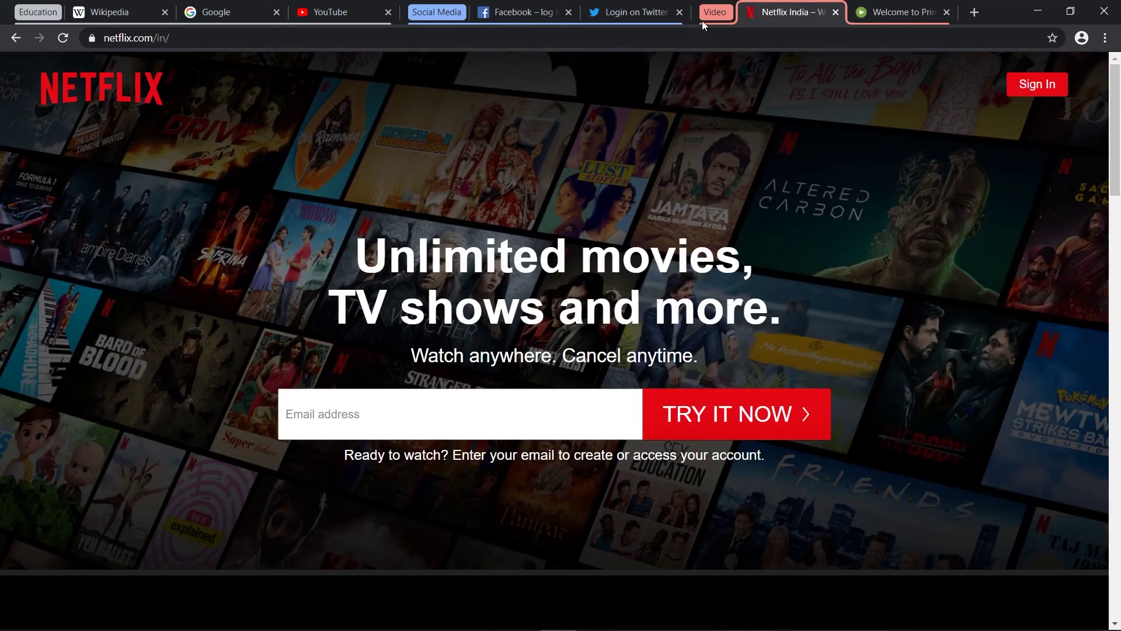
Review the Education and Social Media groups, then remove Netflix from the Video group
left_click(42, 10)
left_click(111, 11)
left_click(222, 12)
left_click(333, 12)
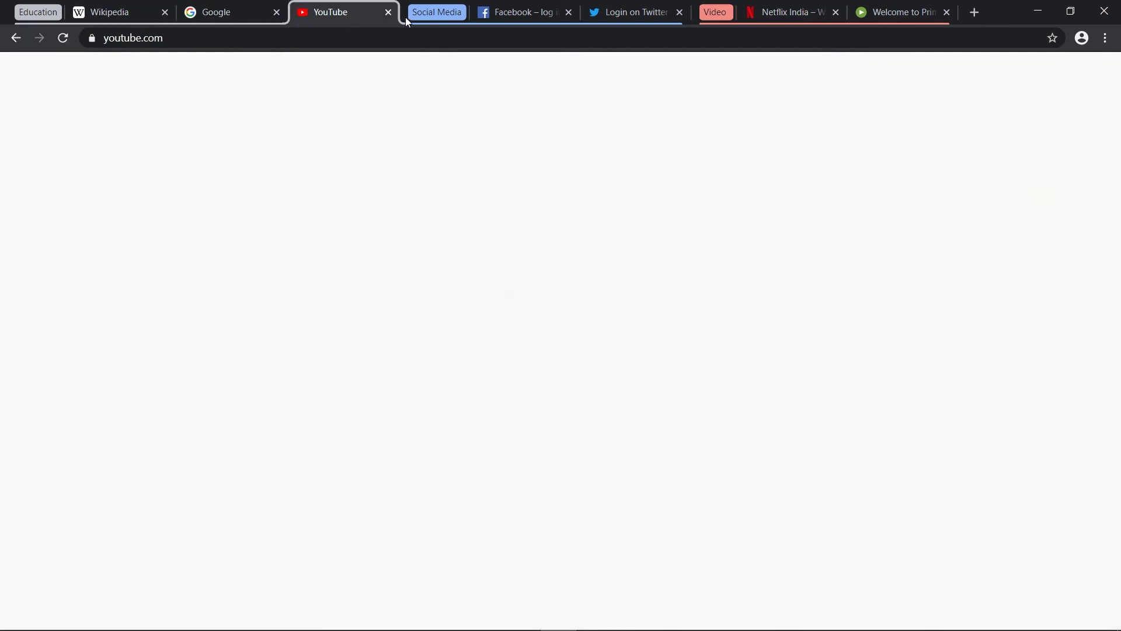
left_click(435, 13)
left_click(807, 9)
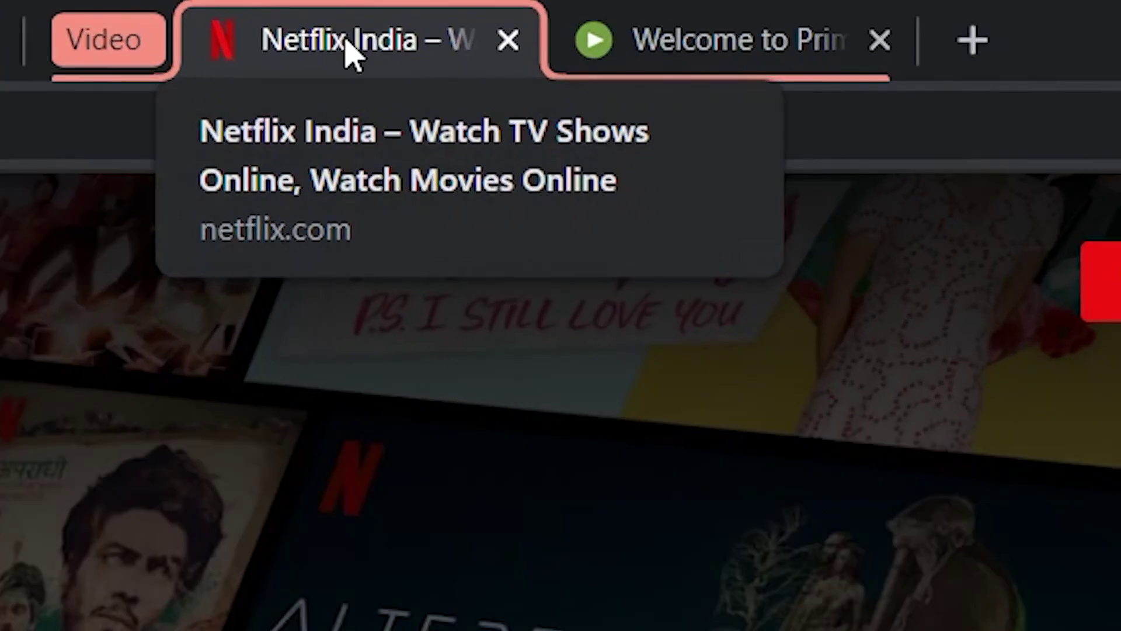
right_click(345, 38)
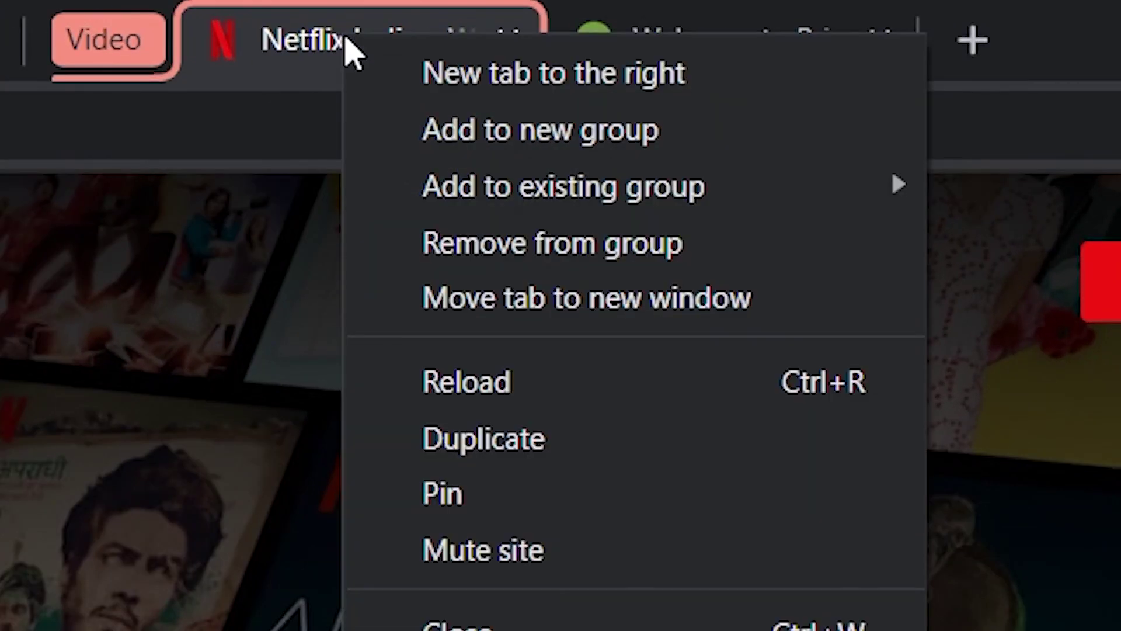
left_click(529, 245)
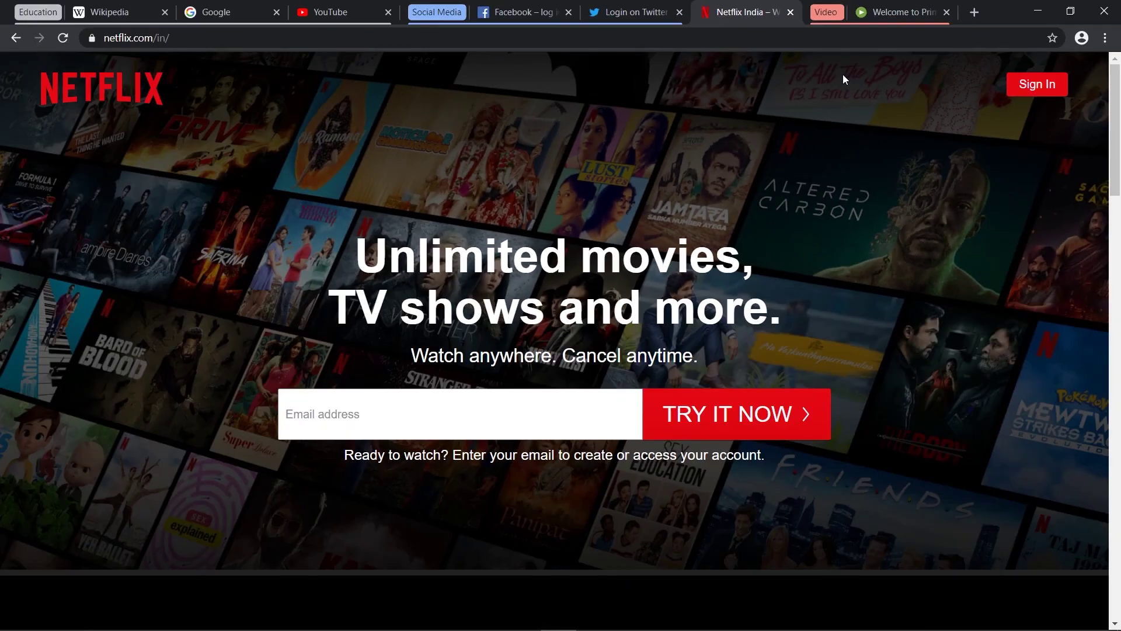